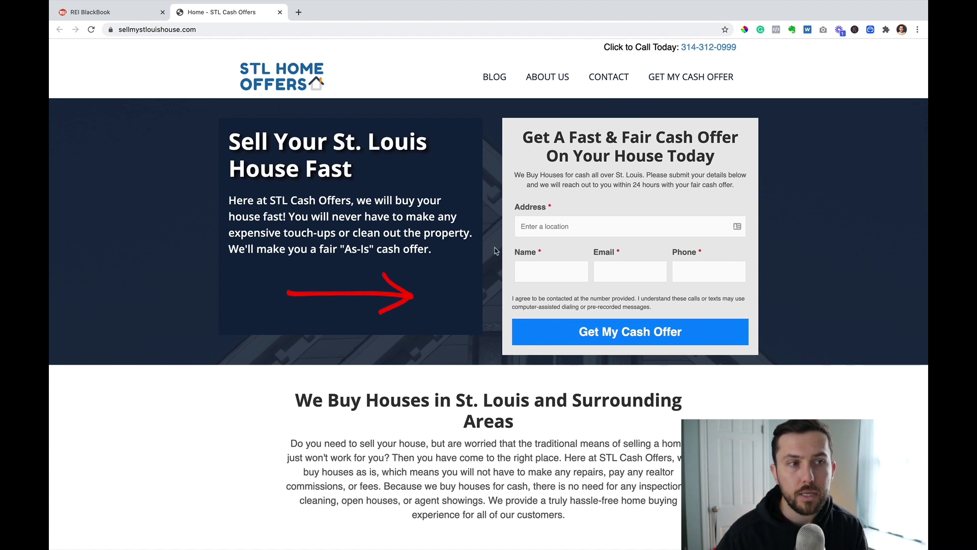
- Return to the REI BlackBook tab showing the Web Tools > Sites list
{"action": "scroll", "coordinate": [493, 249], "scroll_direction": "up", "scroll_amount": 3}
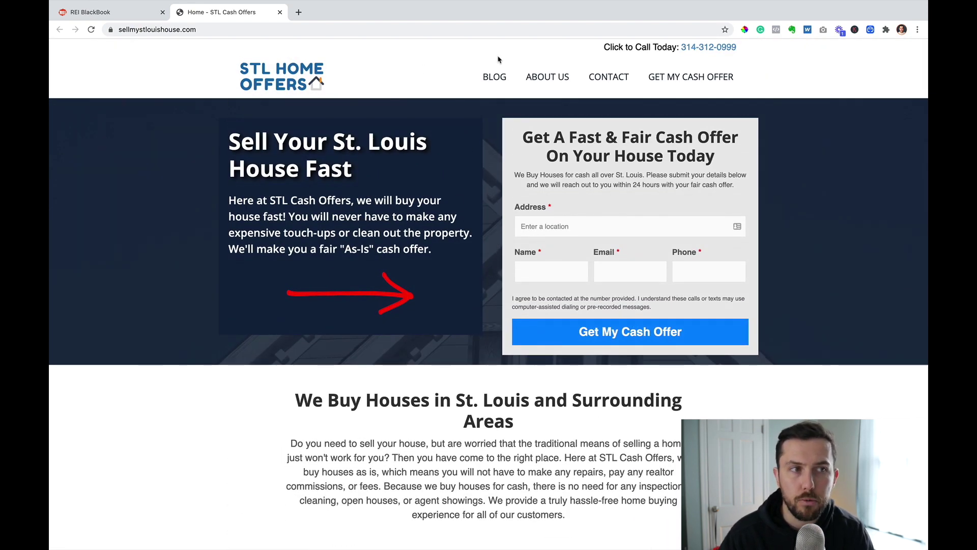
{"action": "left_click", "coordinate": [92, 11]}
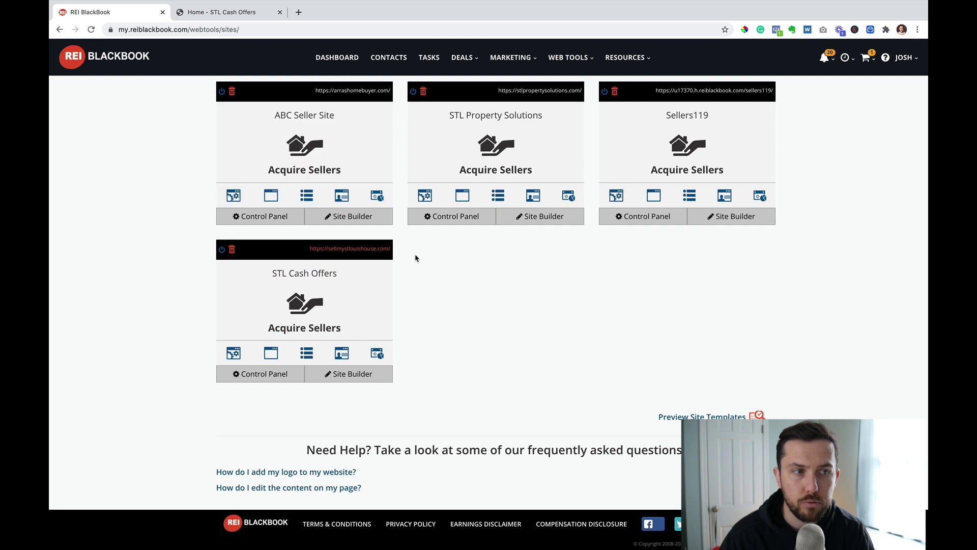
- Open the STL Cash Offers home page in the Page Builder via Control Panel and Manage Pages
{"action": "left_click", "coordinate": [305, 304]}
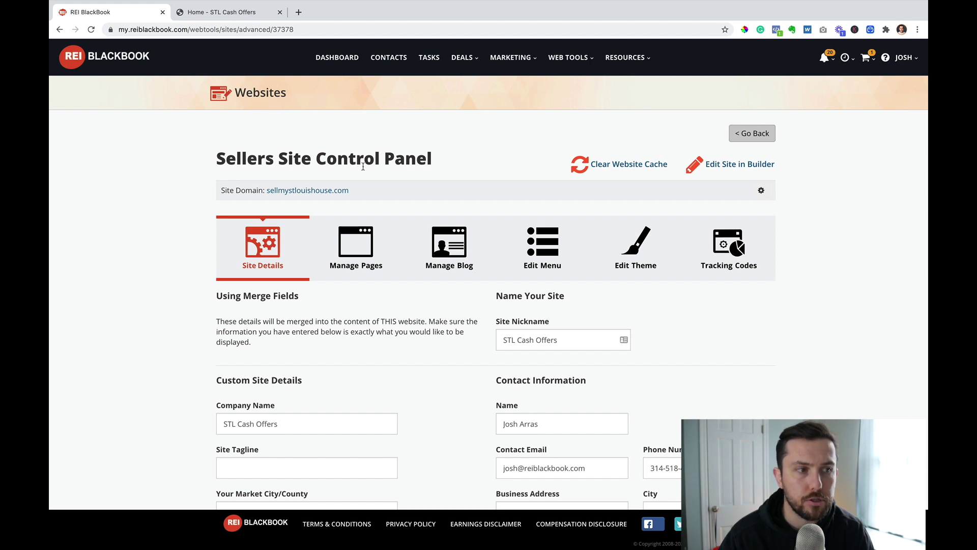
{"action": "left_click", "coordinate": [360, 250]}
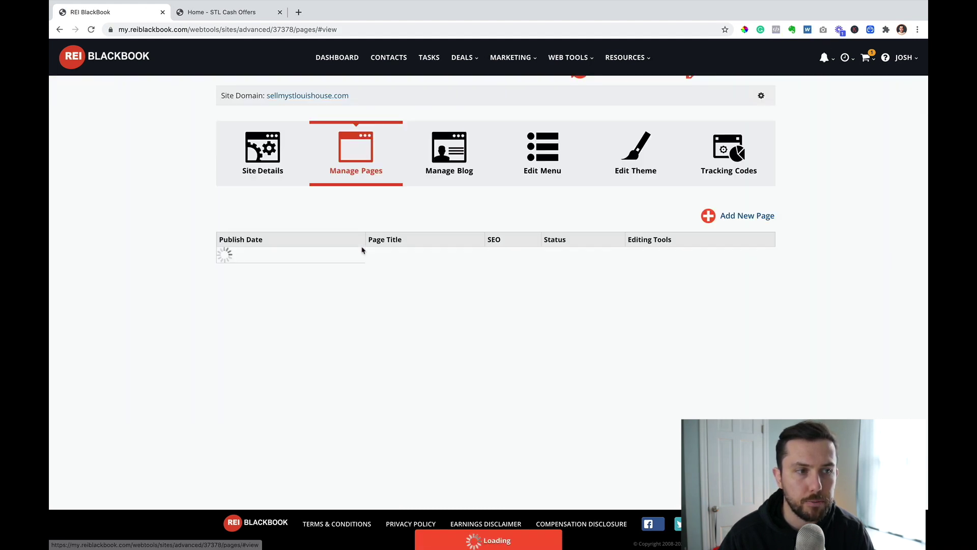
{"action": "scroll", "coordinate": [559, 218], "scroll_direction": "up", "scroll_amount": 2}
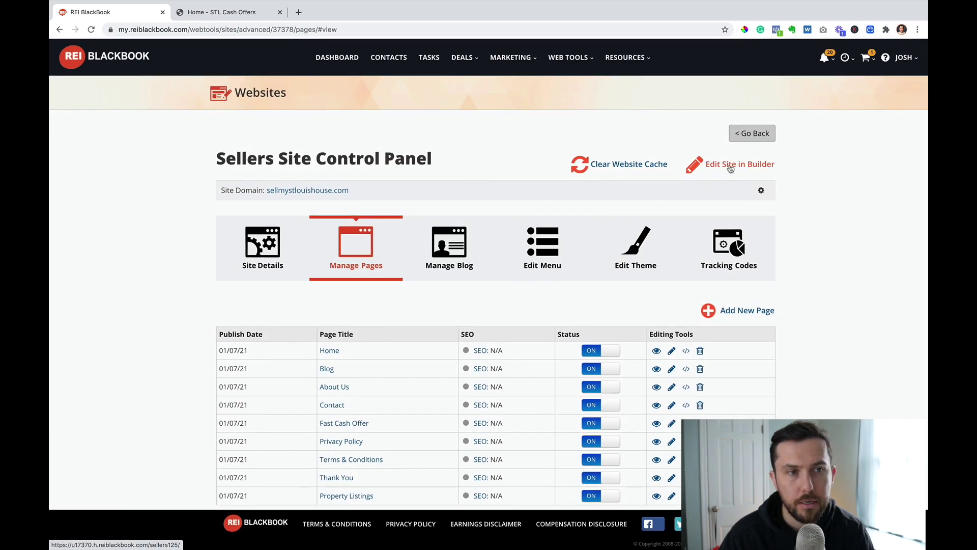
{"action": "left_click", "coordinate": [728, 166]}
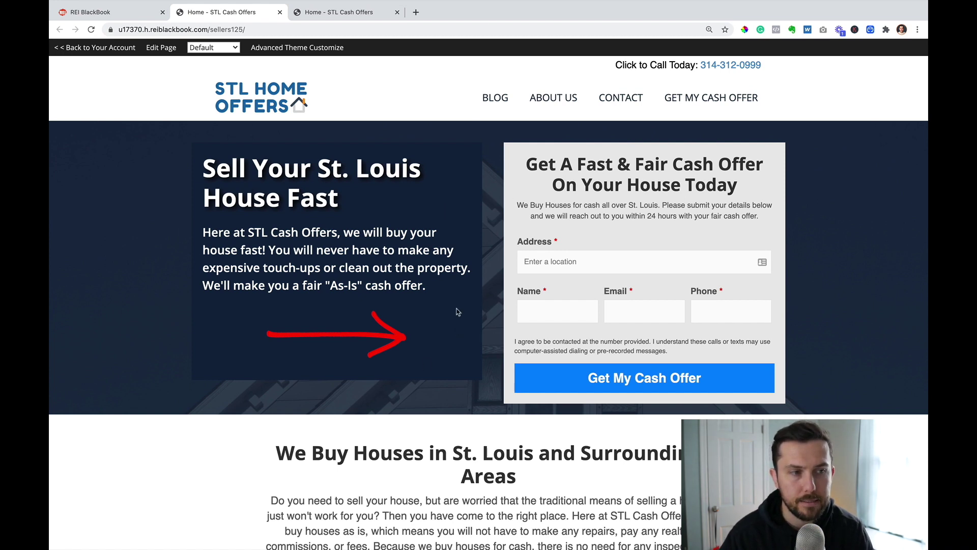
{"action": "left_click", "coordinate": [160, 49]}
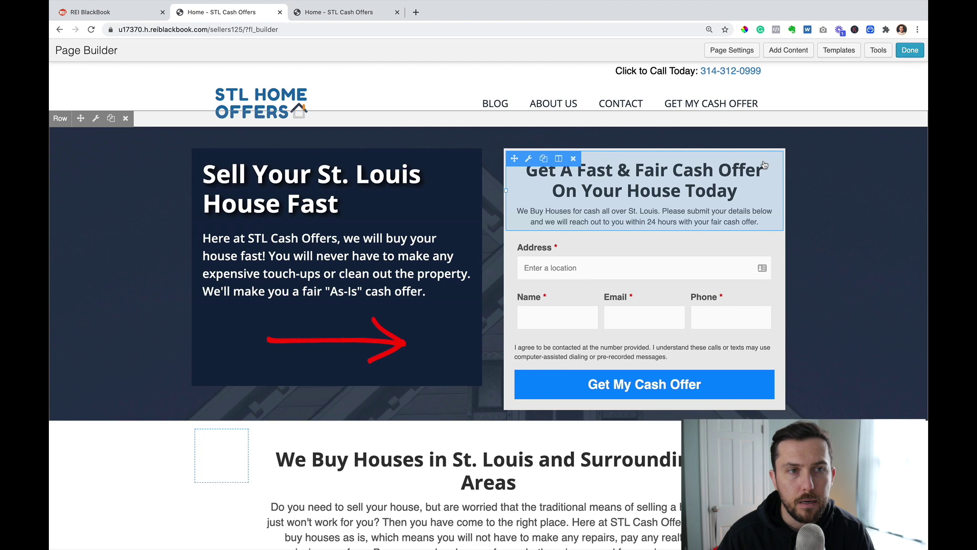
- Save the home page layout as 'Home Page Template', then publish the home page changes
{"action": "left_click", "coordinate": [879, 50]}
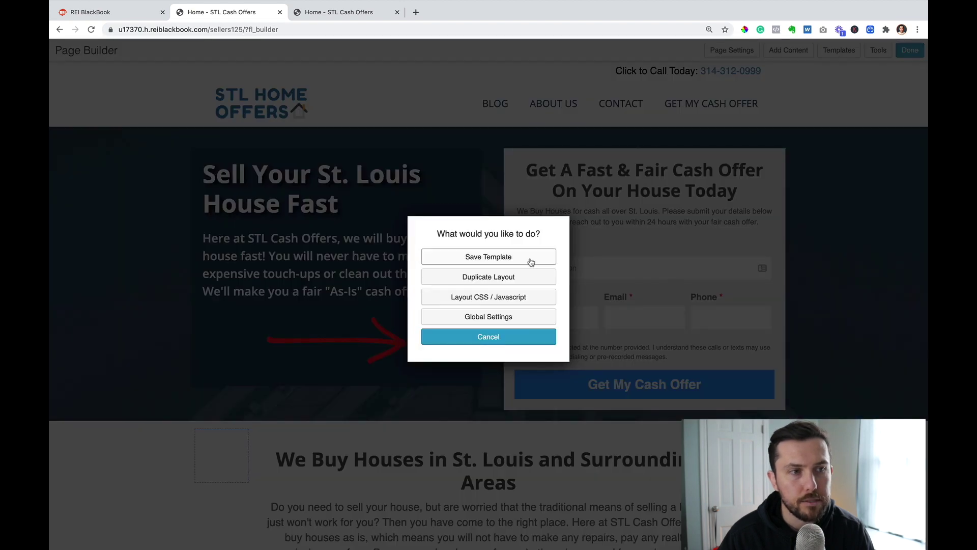
{"action": "left_click", "coordinate": [499, 262]}
{"action": "left_click", "coordinate": [485, 291]}
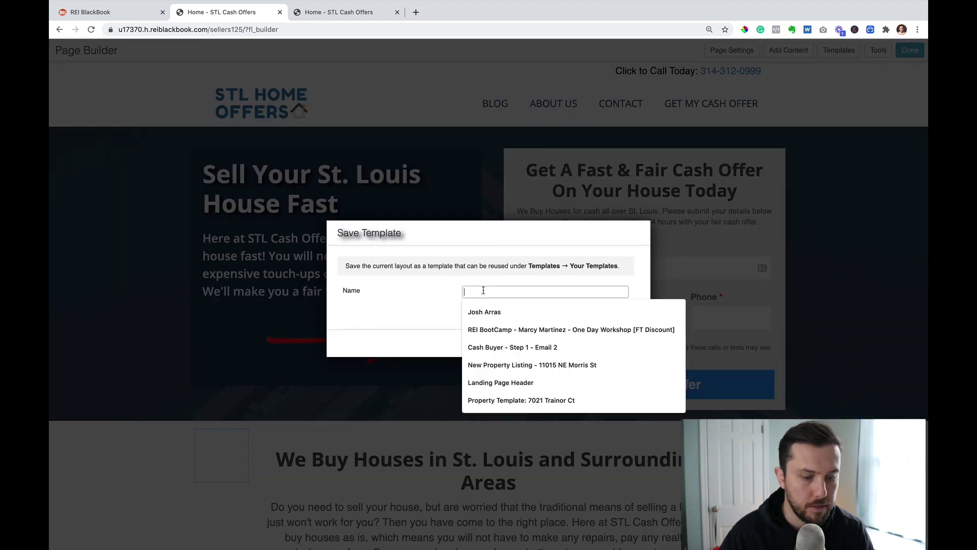
{"action": "type", "text": "Home Page Template"}
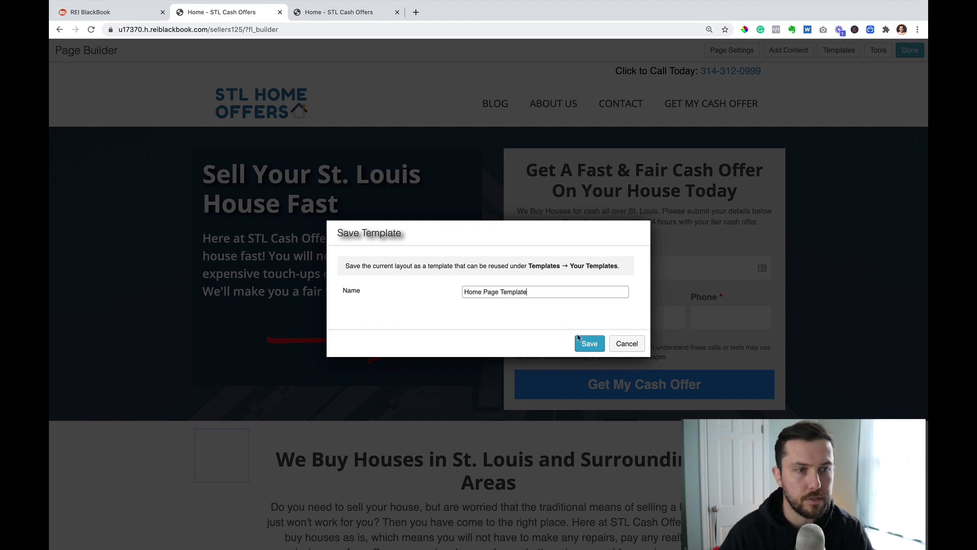
{"action": "left_click", "coordinate": [579, 338]}
{"action": "left_click", "coordinate": [596, 311]}
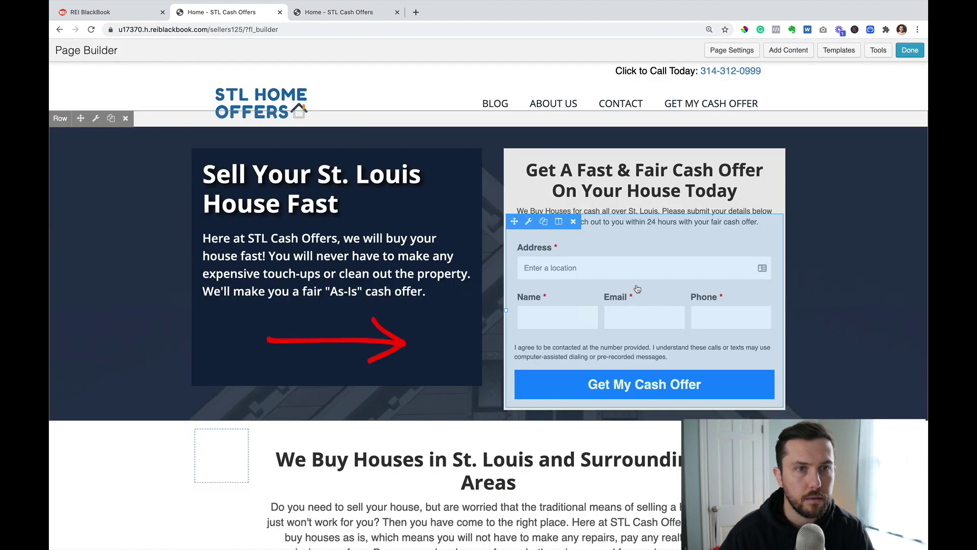
{"action": "left_click", "coordinate": [910, 50]}
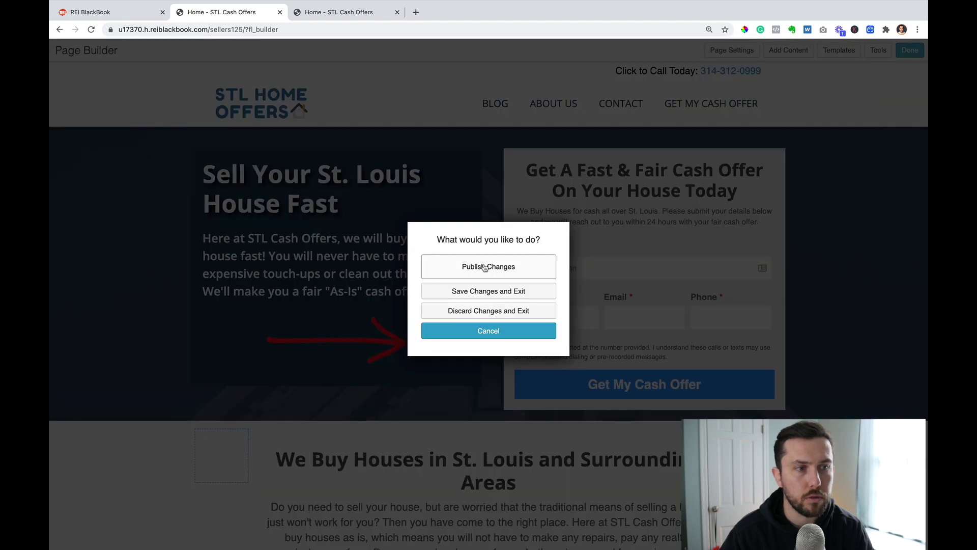
{"action": "left_click", "coordinate": [484, 266]}
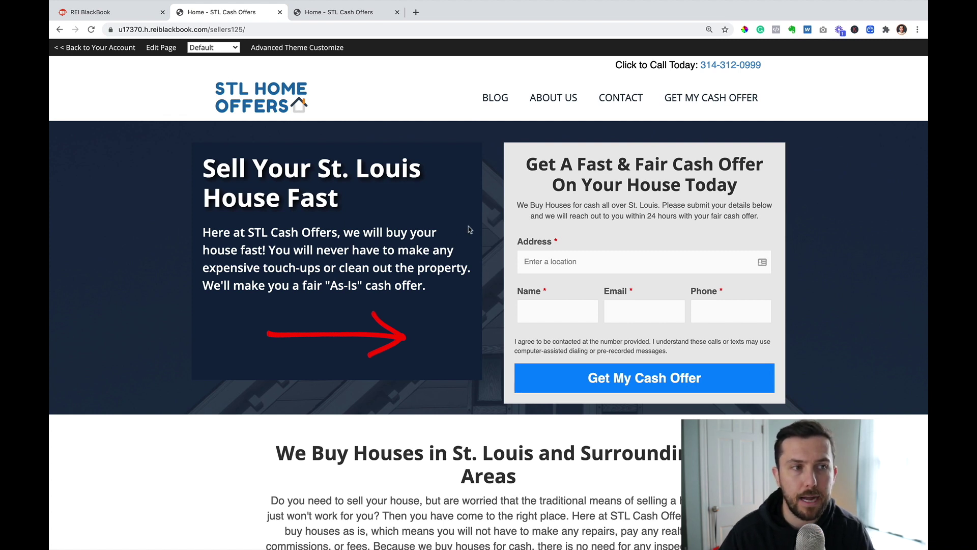
- Add a new page titled 'Sell My St. Louis House Fast' to the STL Cash Offers site
{"action": "left_click", "coordinate": [117, 12]}
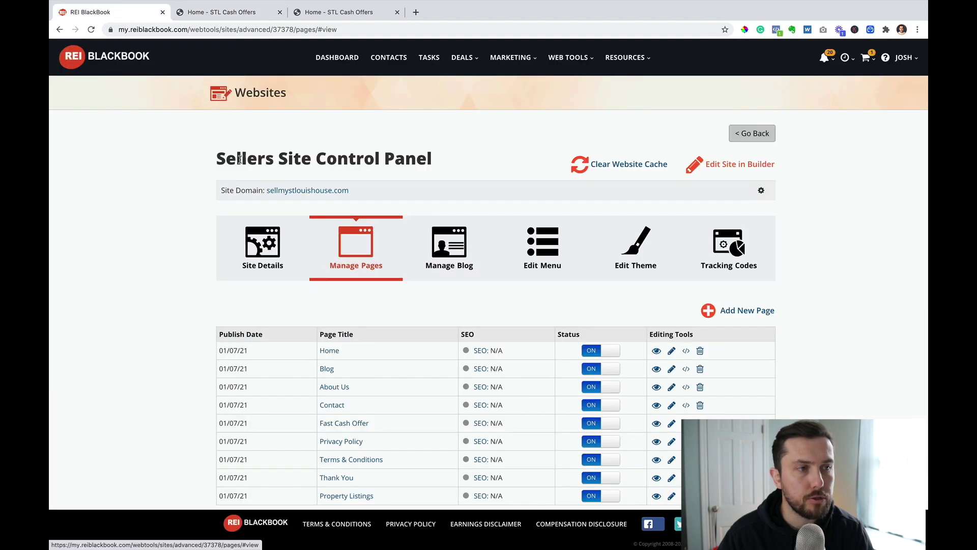
{"action": "scroll", "coordinate": [397, 183], "scroll_direction": "down", "scroll_amount": 3}
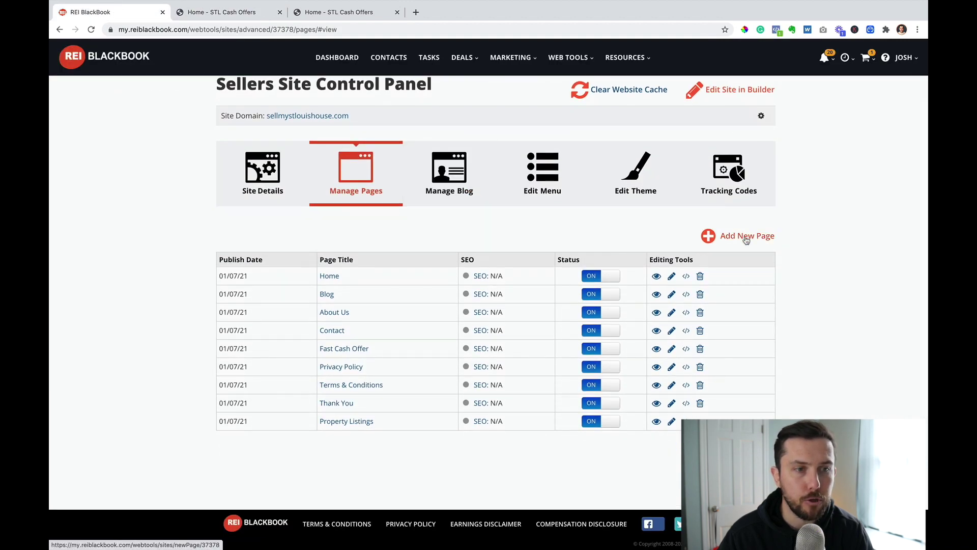
{"action": "left_click", "coordinate": [744, 238]}
{"action": "left_click", "coordinate": [430, 296]}
{"action": "type", "text": "Sel"}
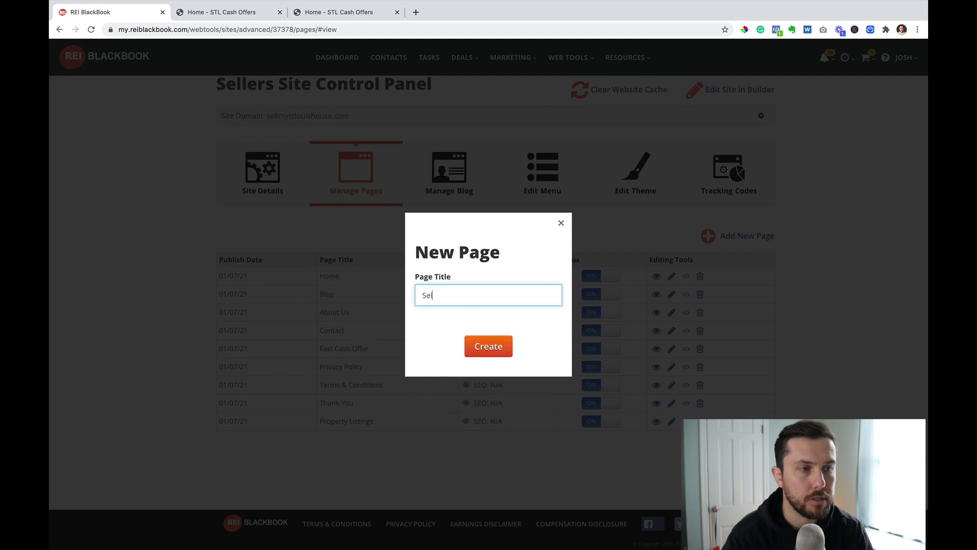
{"action": "type", "text": "l My St. Louis House Fast"}
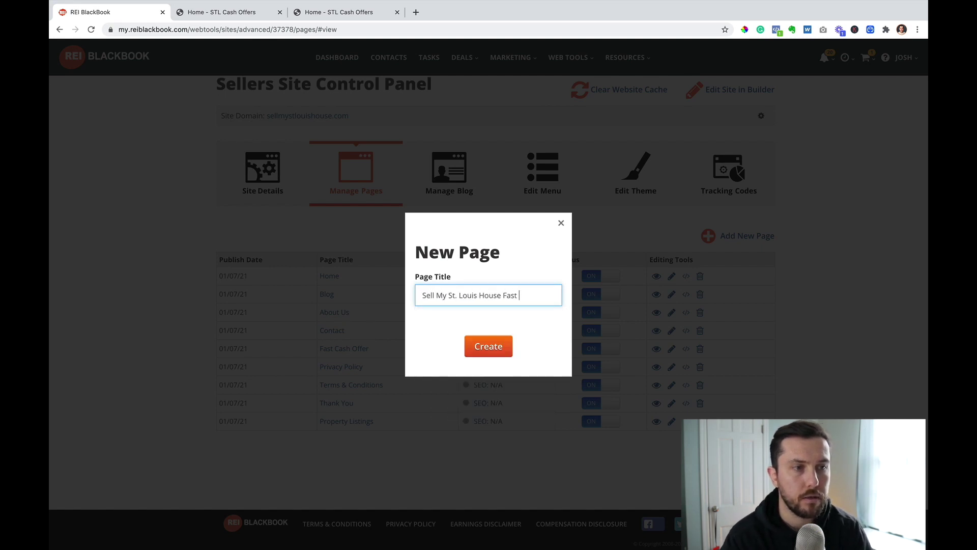
{"action": "left_click", "coordinate": [487, 348]}
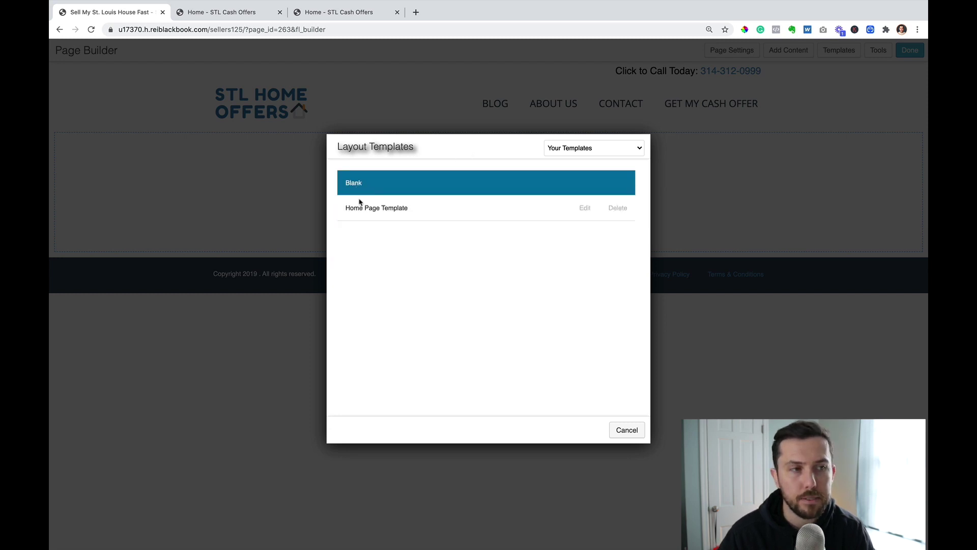
- Replace the new page's empty layout with the saved Home Page Template
{"action": "left_click", "coordinate": [386, 212]}
{"action": "left_click", "coordinate": [495, 280]}
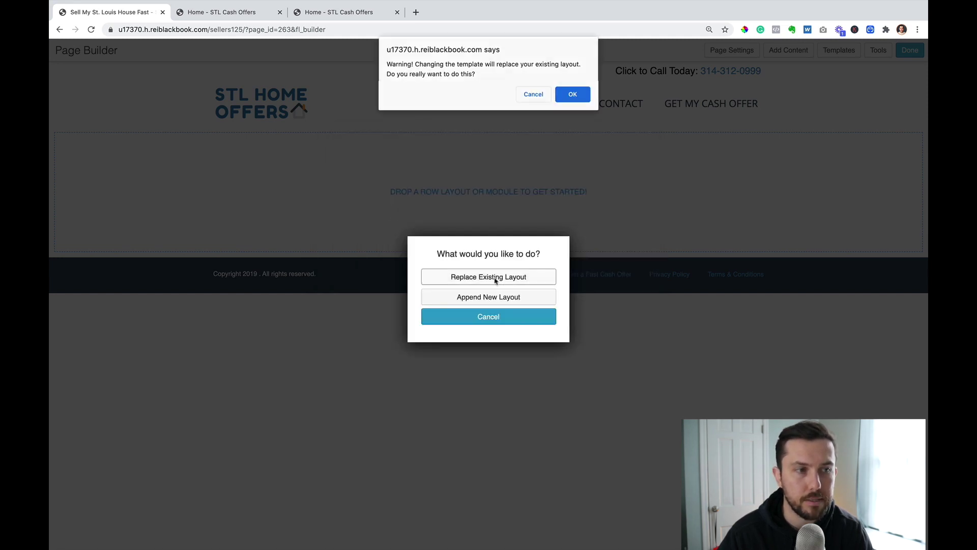
{"action": "left_click", "coordinate": [573, 95]}
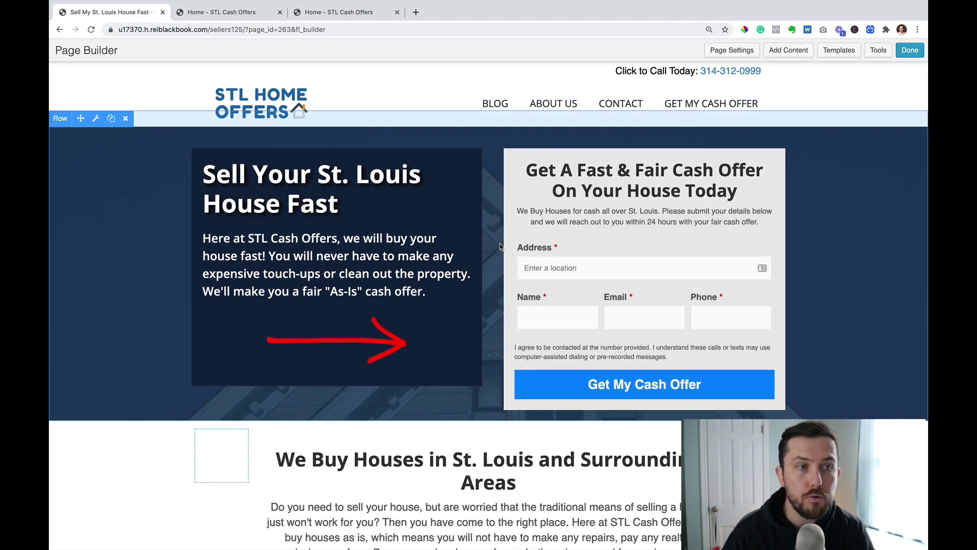
{"action": "left_click", "coordinate": [729, 49]}
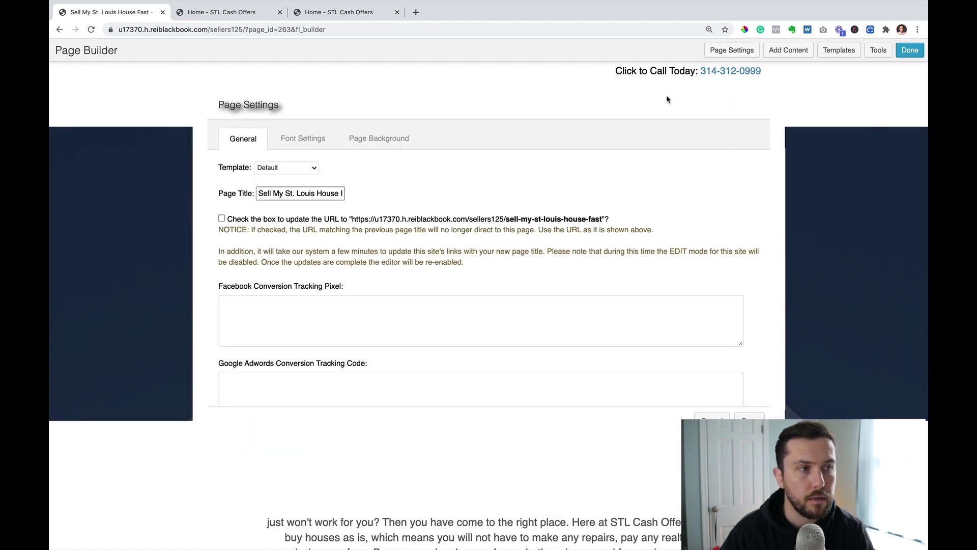
- Set the page template to No Header/Footer, save, and review the reloaded page
{"action": "left_click", "coordinate": [283, 168]}
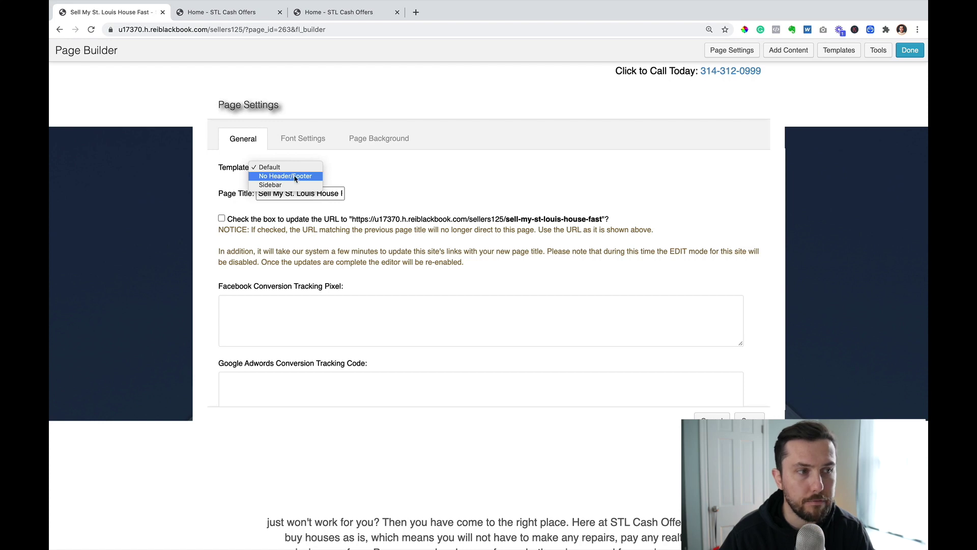
{"action": "left_click", "coordinate": [295, 178]}
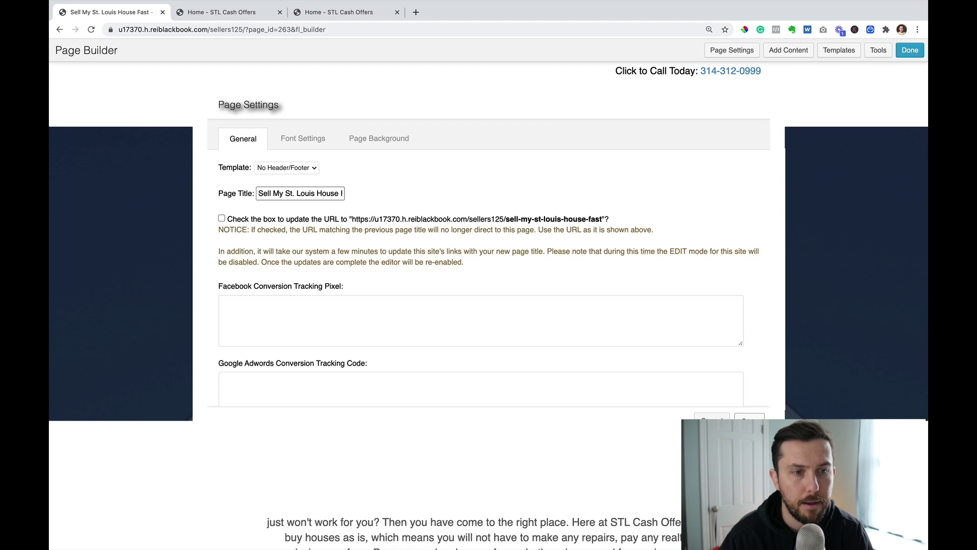
{"action": "left_click", "coordinate": [561, 180]}
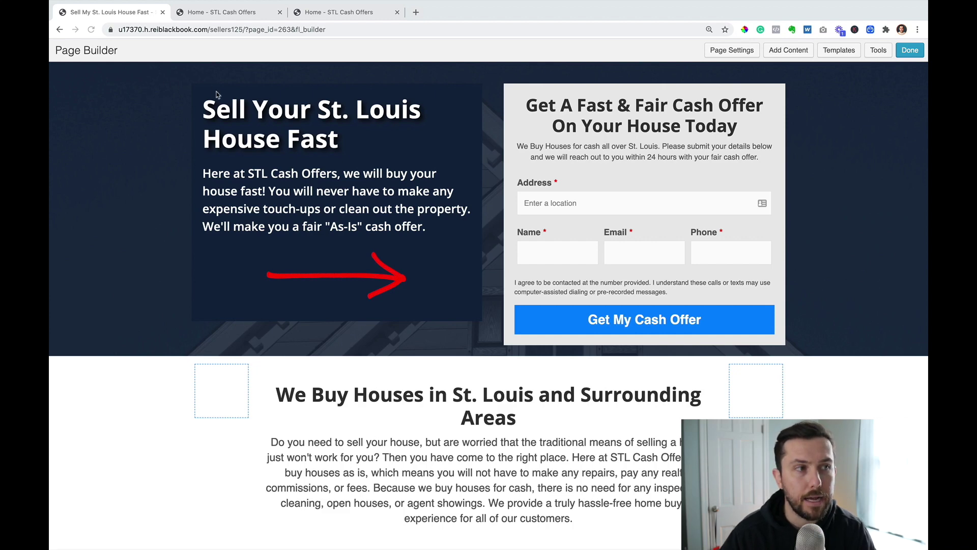
{"action": "scroll", "coordinate": [199, 142], "scroll_direction": "down", "scroll_amount": 2}
{"action": "scroll", "coordinate": [203, 167], "scroll_direction": "up", "scroll_amount": 2}
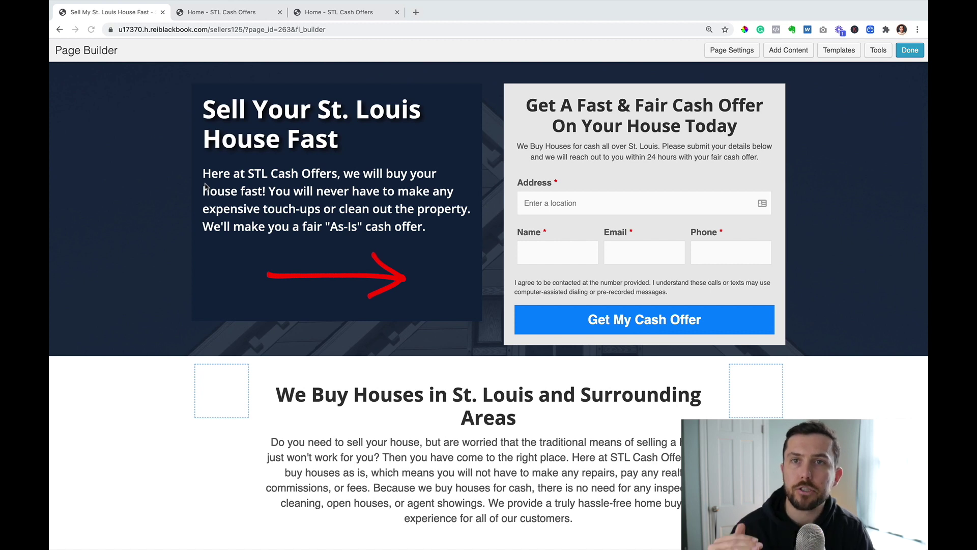
- Add a three-column row at the very top of the page
{"action": "left_click", "coordinate": [788, 51]}
{"action": "left_click", "coordinate": [815, 97]}
{"action": "left_click_drag", "start_coordinate": [796, 169], "coordinate": [465, 73]}
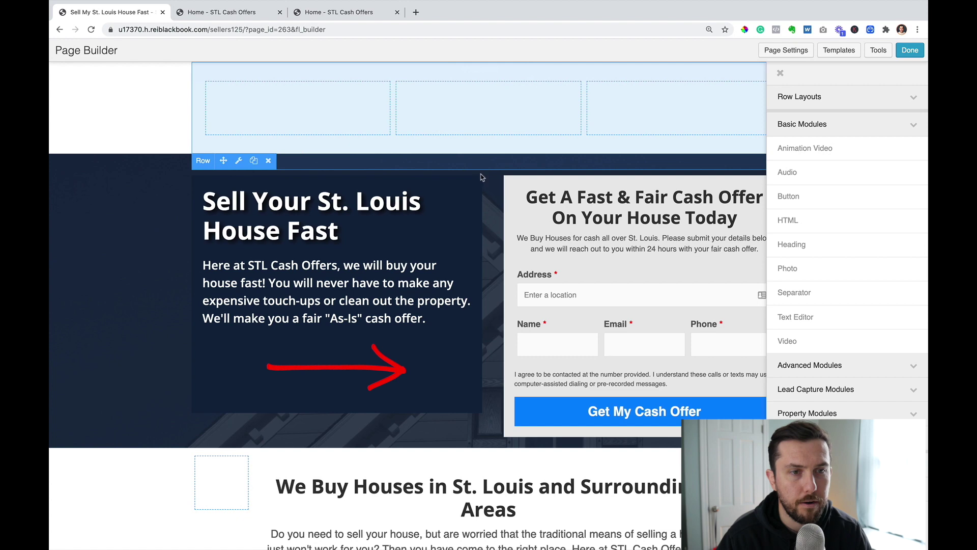
- Place the STL Home Offers logo photo in the left column and narrow it to about 24%
{"action": "left_click_drag", "start_coordinate": [806, 270], "coordinate": [289, 98]}
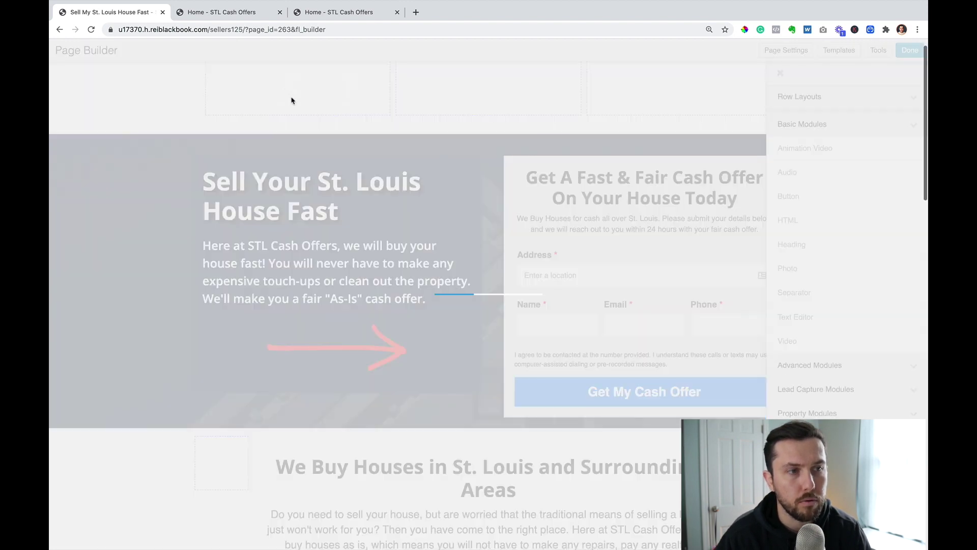
{"action": "left_click", "coordinate": [483, 237]}
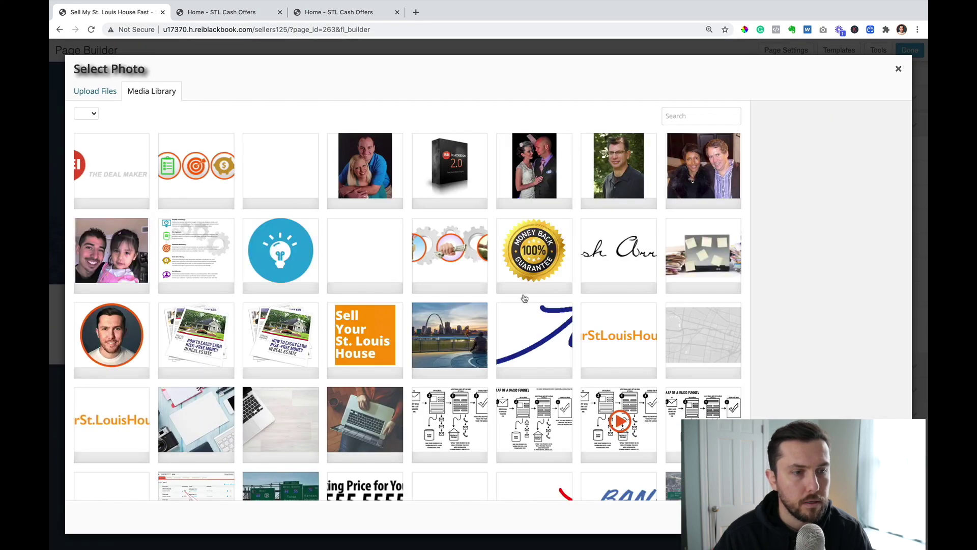
{"action": "scroll", "coordinate": [513, 307], "scroll_direction": "down", "scroll_amount": 5}
{"action": "scroll", "coordinate": [512, 308], "scroll_direction": "down", "scroll_amount": 3}
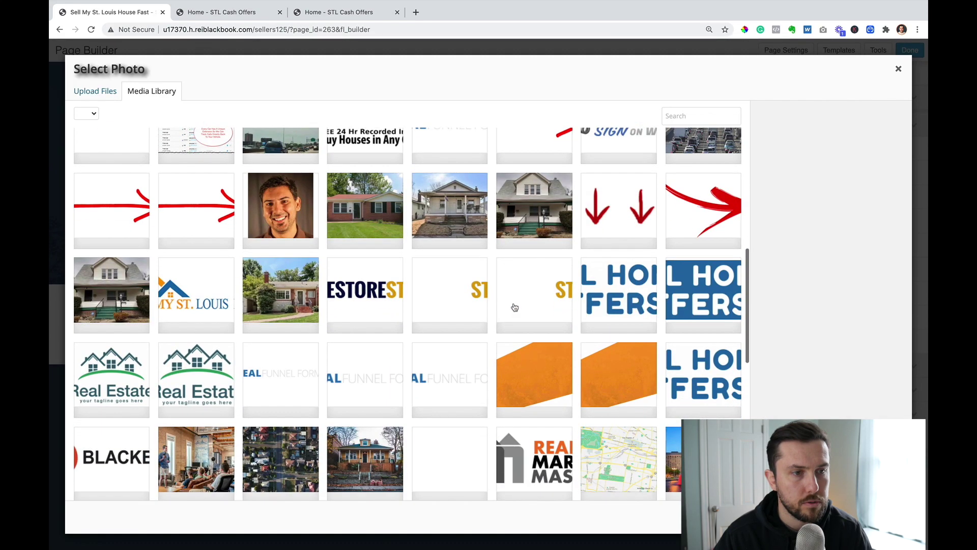
{"action": "left_click", "coordinate": [603, 286]}
{"action": "left_click", "coordinate": [876, 517]}
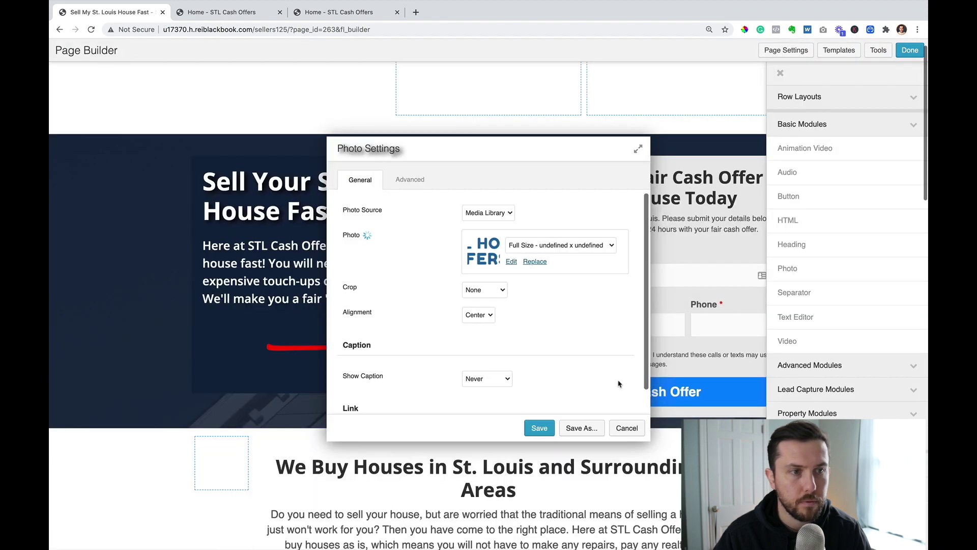
{"action": "left_click", "coordinate": [538, 428]}
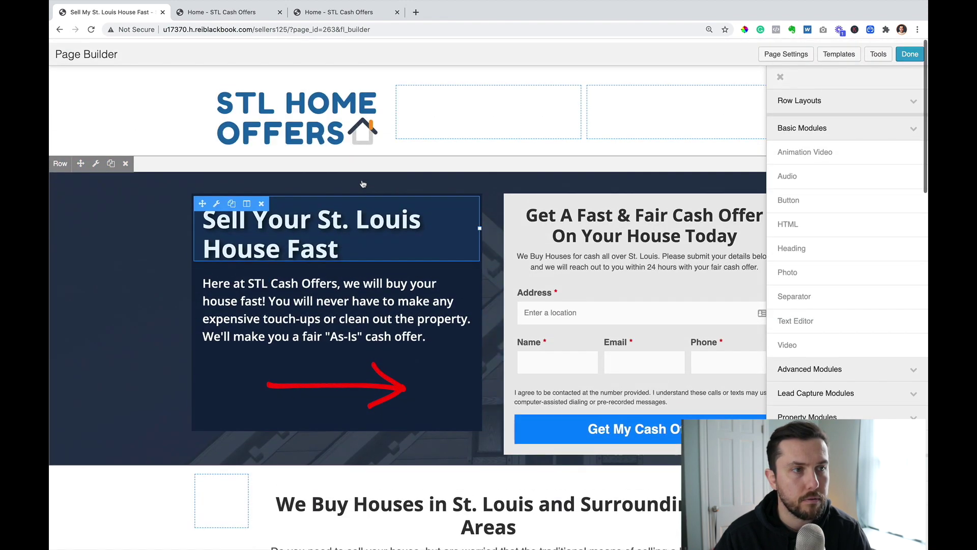
{"action": "left_click_drag", "start_coordinate": [392, 117], "coordinate": [306, 109]}
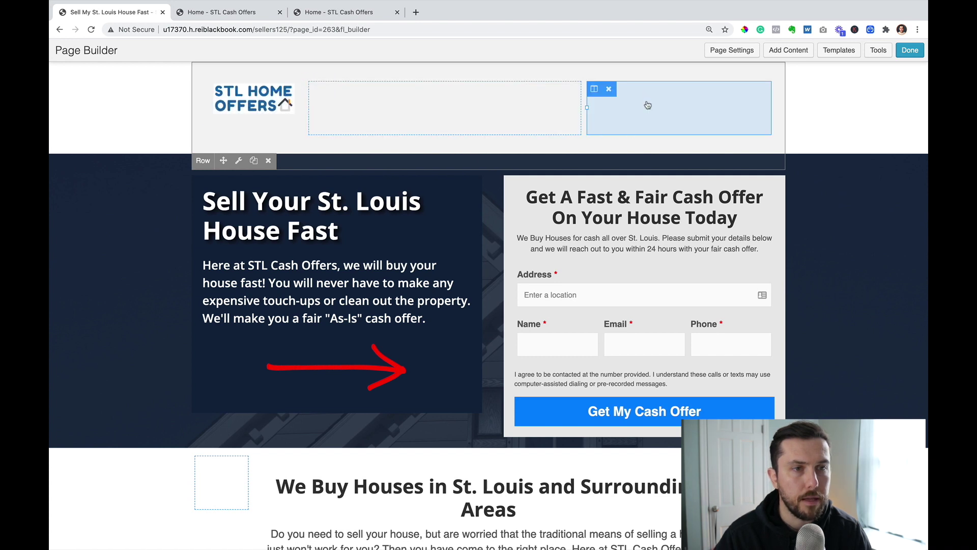
{"action": "left_click", "coordinate": [788, 50]}
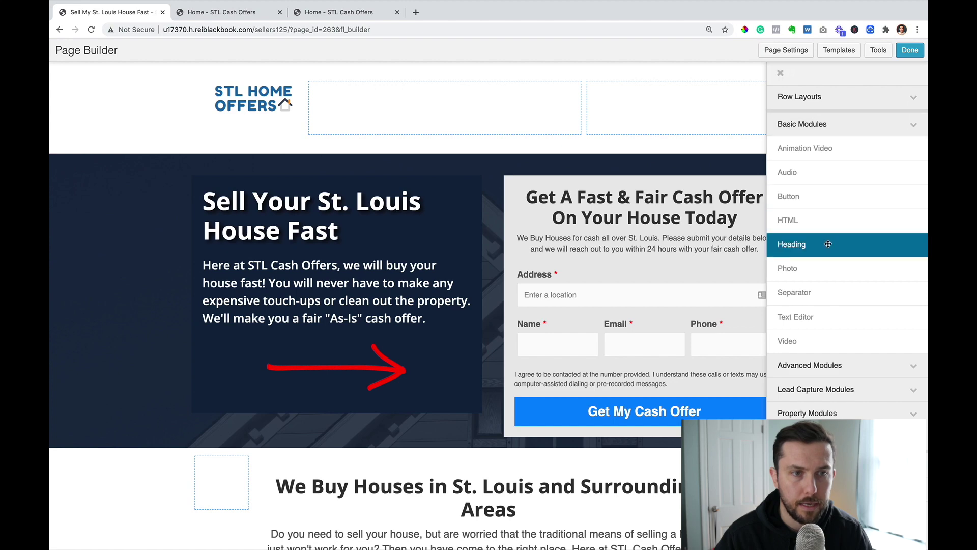
- Add a right-aligned heading 'Call Today For Your Offer' to the top-right column
{"action": "left_click_drag", "start_coordinate": [828, 244], "coordinate": [658, 99]}
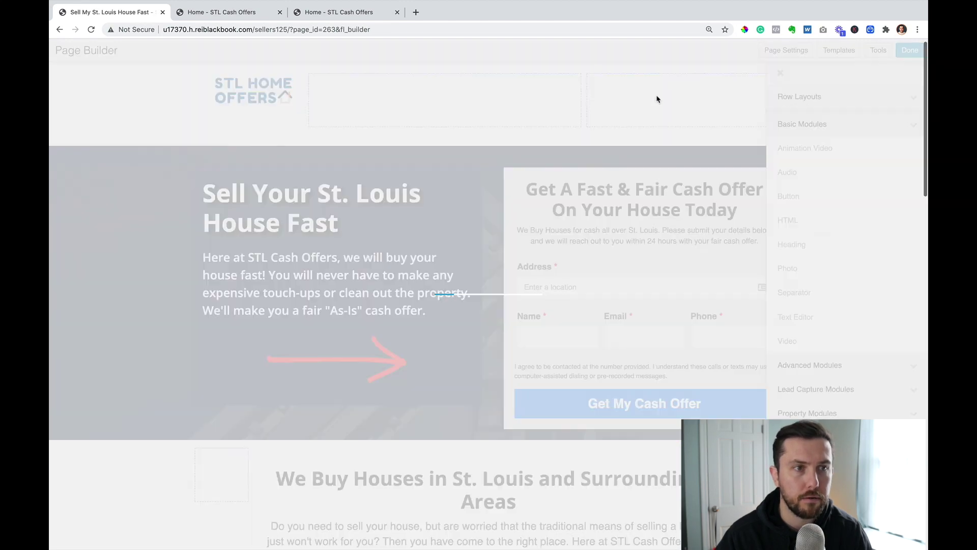
{"action": "left_click", "coordinate": [476, 211]}
{"action": "type", "text": "Ca"}
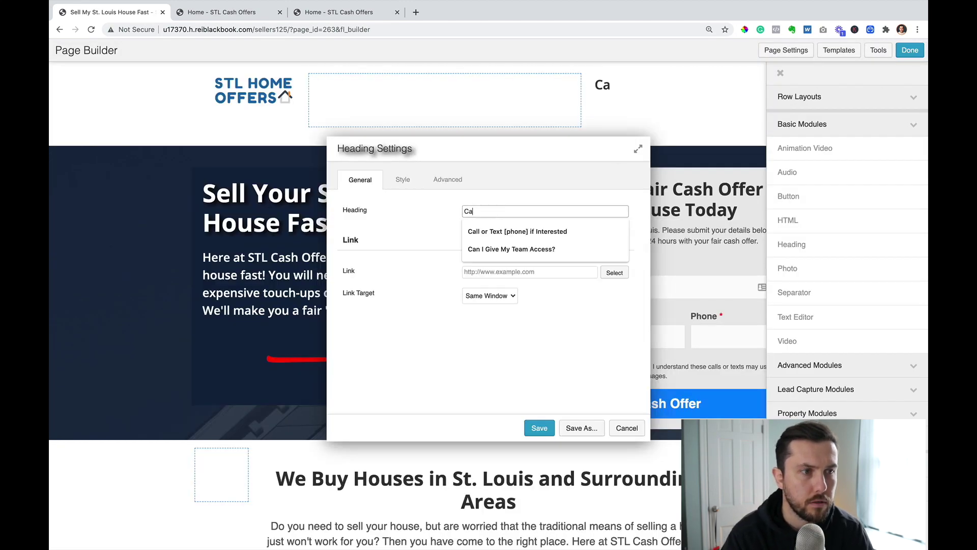
{"action": "type", "text": "ll Today For Your Offer"}
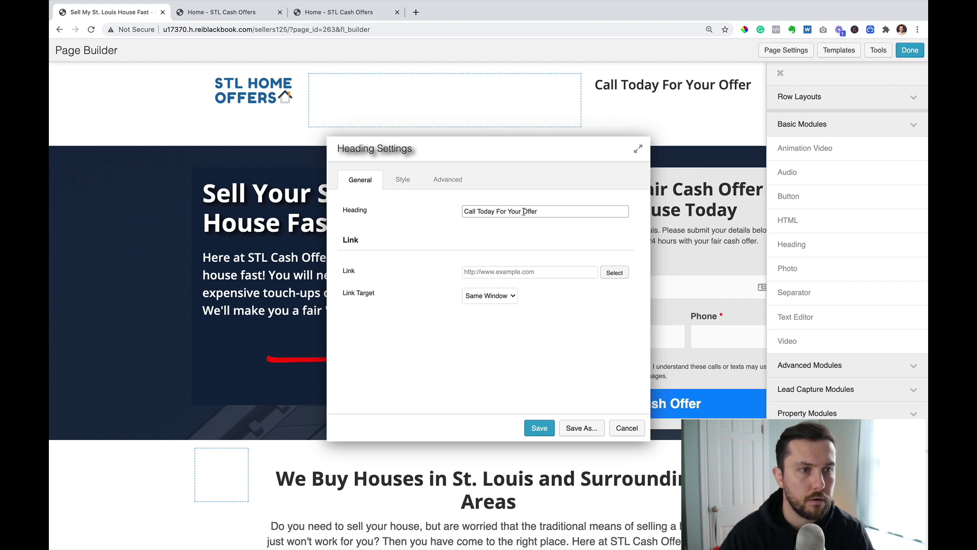
{"action": "left_click", "coordinate": [402, 179]}
{"action": "left_click", "coordinate": [477, 306]}
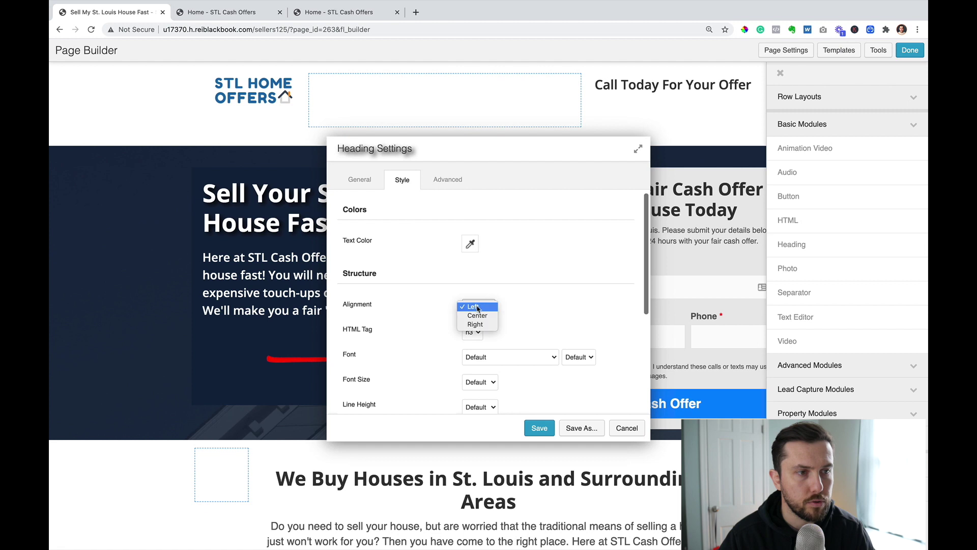
{"action": "left_click", "coordinate": [486, 324]}
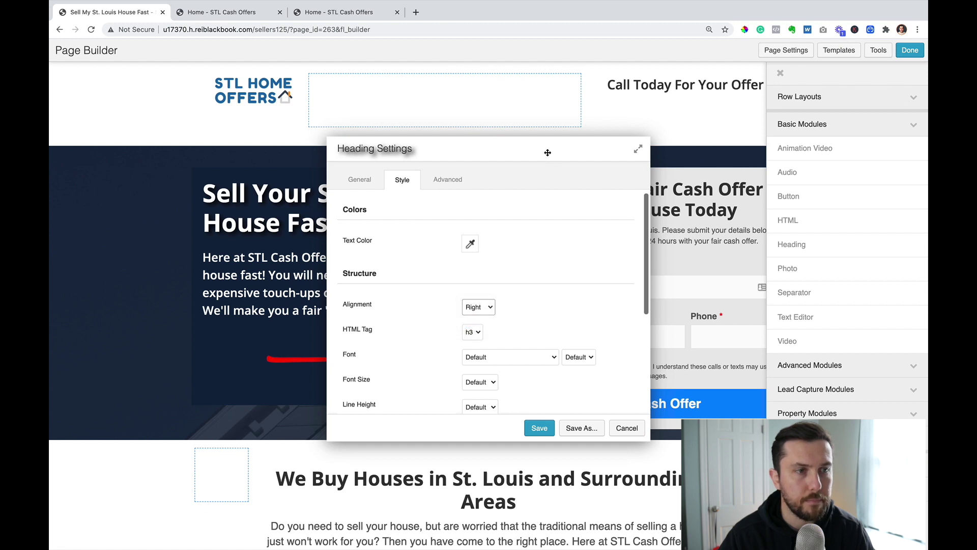
{"action": "left_click_drag", "start_coordinate": [548, 153], "coordinate": [437, 115]}
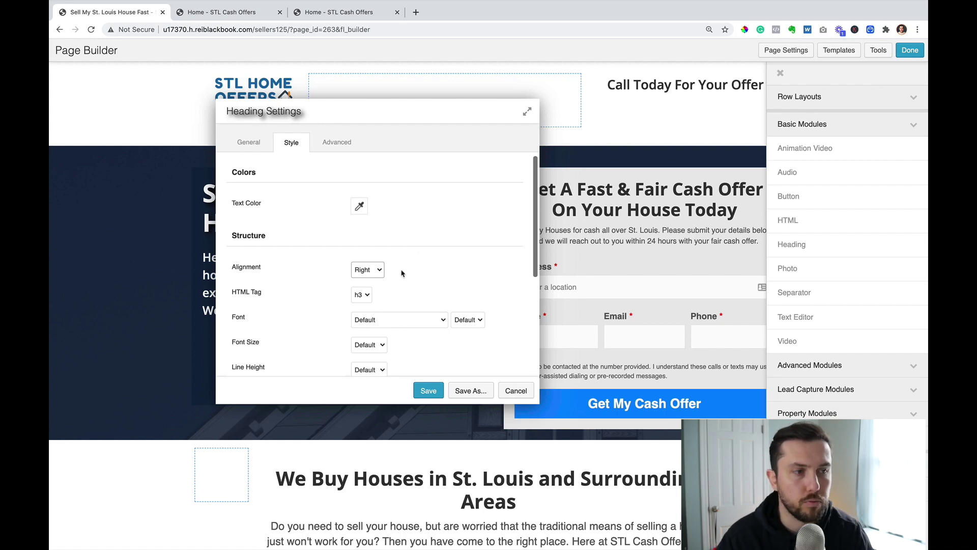
- Give the heading a custom 20 px font size, append a colon, and save it
{"action": "scroll", "coordinate": [401, 273], "scroll_direction": "down", "scroll_amount": 2}
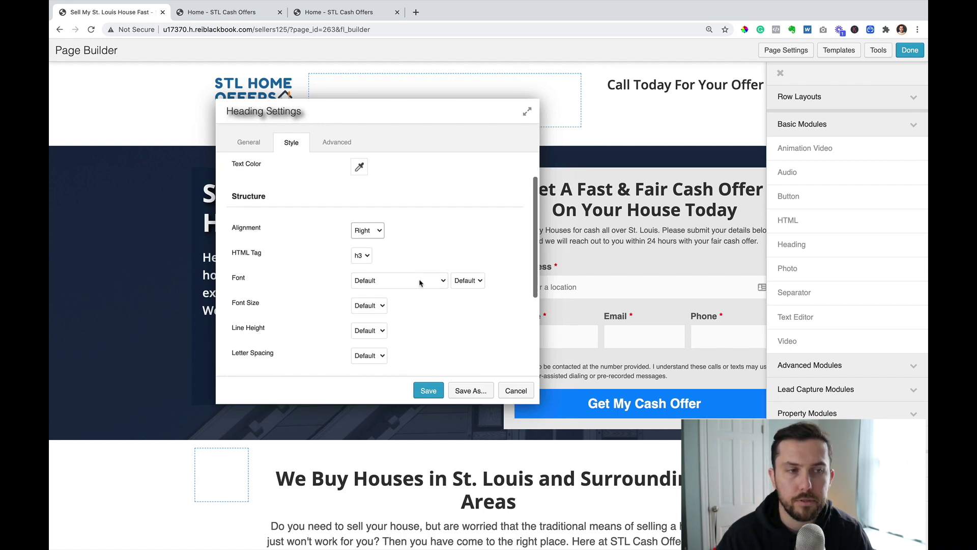
{"action": "left_click", "coordinate": [421, 285]}
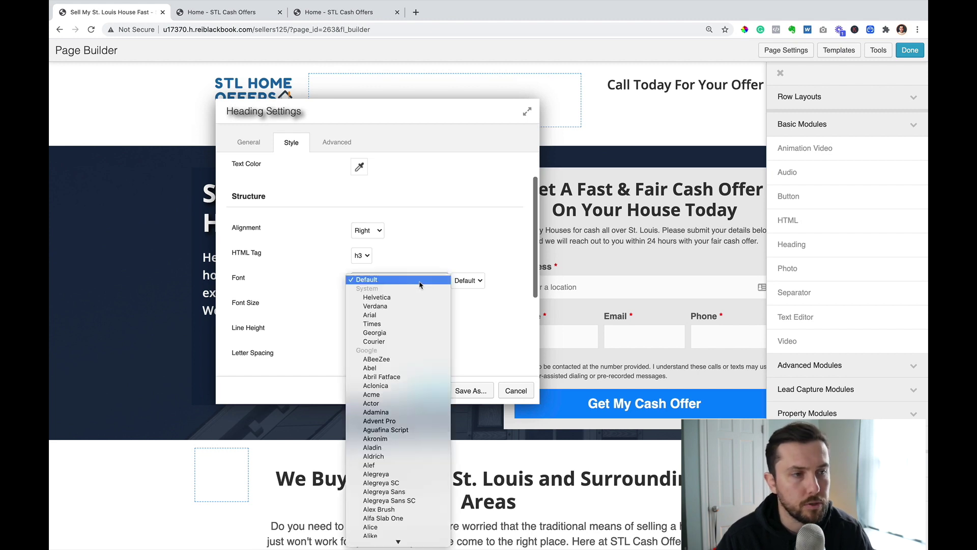
{"action": "left_click", "coordinate": [420, 284]}
{"action": "left_click", "coordinate": [367, 306]}
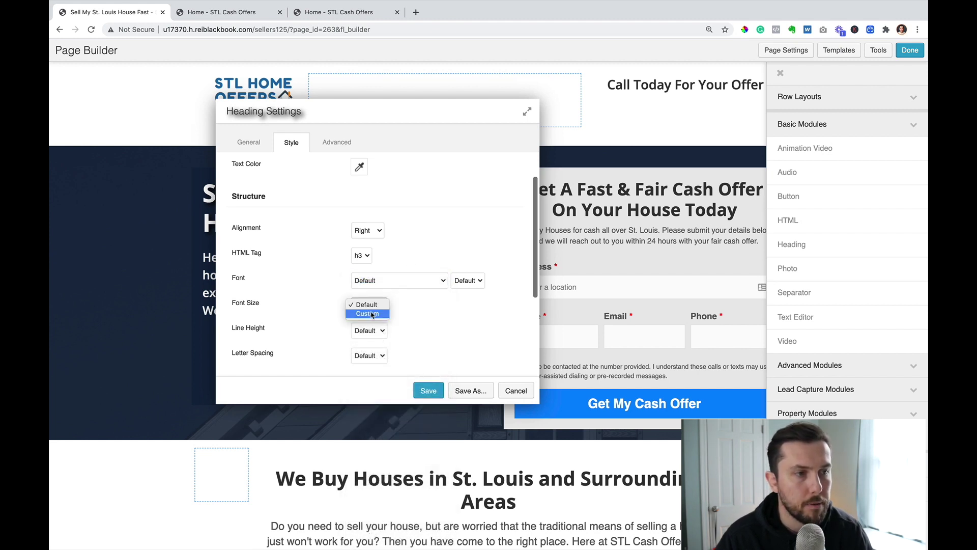
{"action": "left_click", "coordinate": [370, 314]}
{"action": "left_click", "coordinate": [367, 328]}
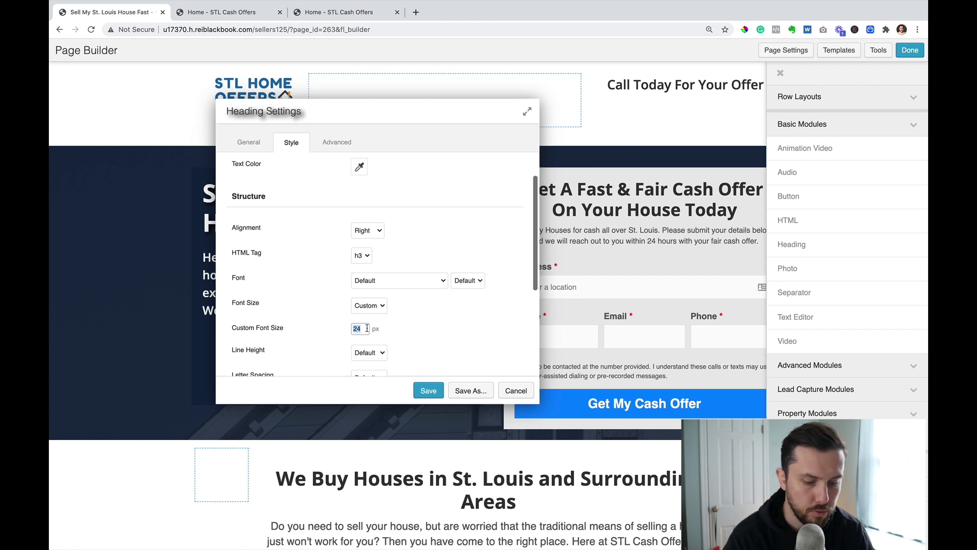
{"action": "type", "text": "20"}
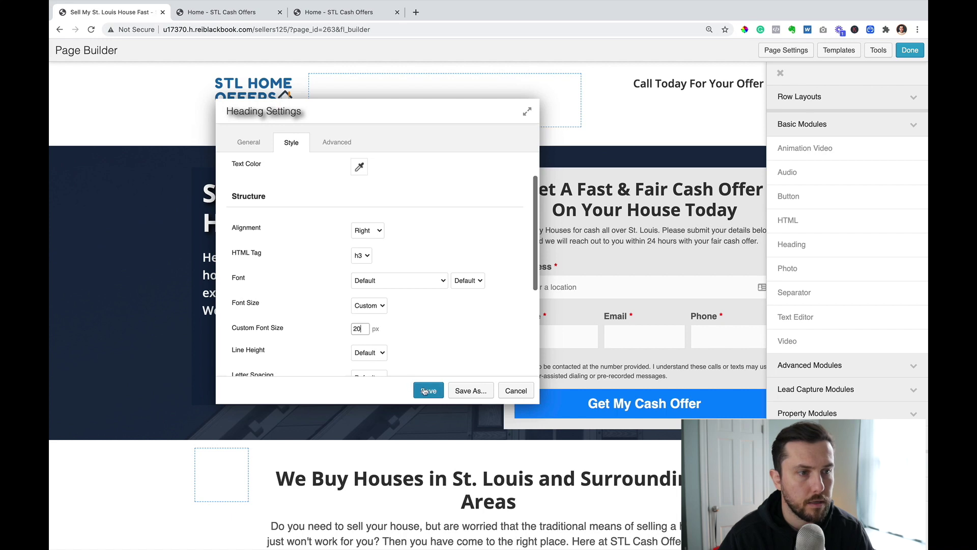
{"action": "scroll", "coordinate": [322, 175], "scroll_direction": "up", "scroll_amount": 2}
{"action": "left_click", "coordinate": [259, 143]}
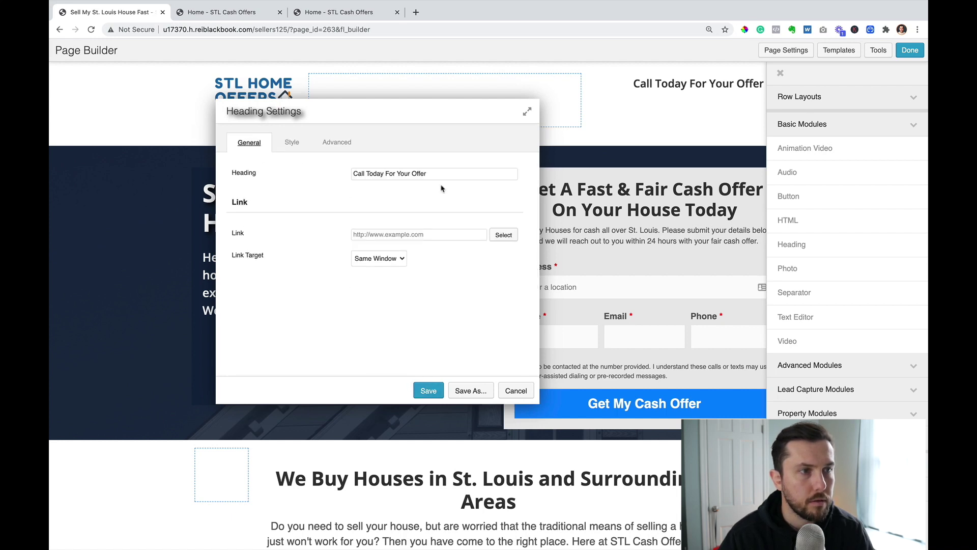
{"action": "left_click", "coordinate": [432, 173]}
{"action": "type", "text": ":"}
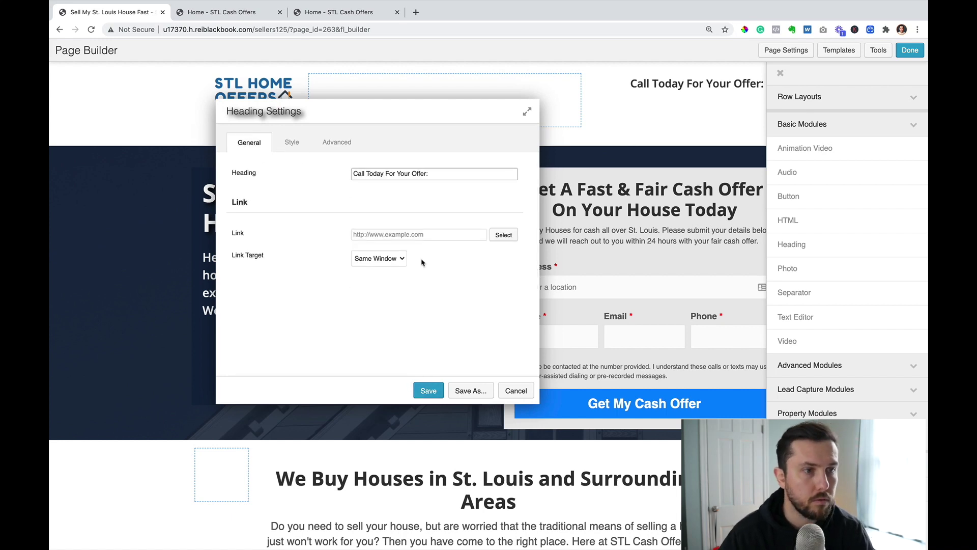
{"action": "left_click", "coordinate": [429, 390]}
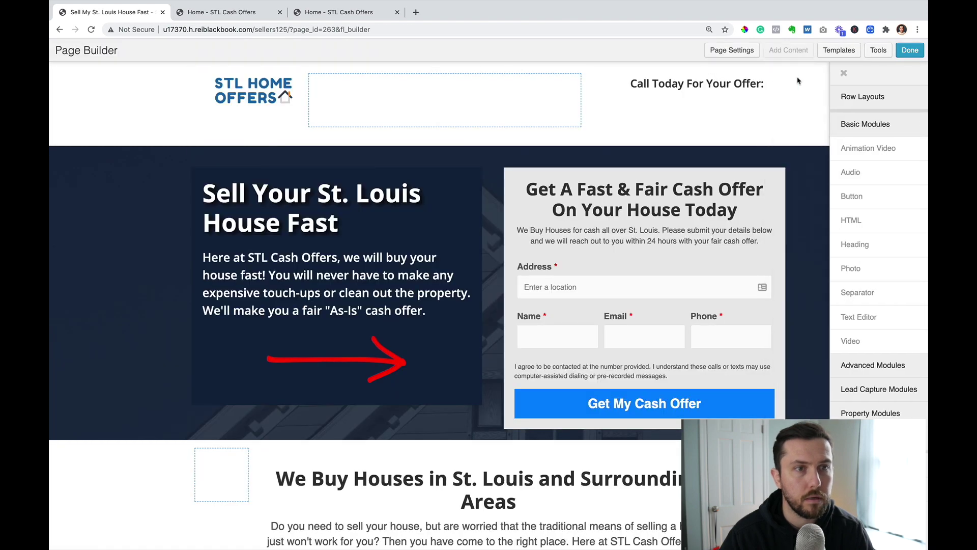
- Duplicate the heading and replace its text with the business phone number
{"action": "left_click", "coordinate": [627, 78]}
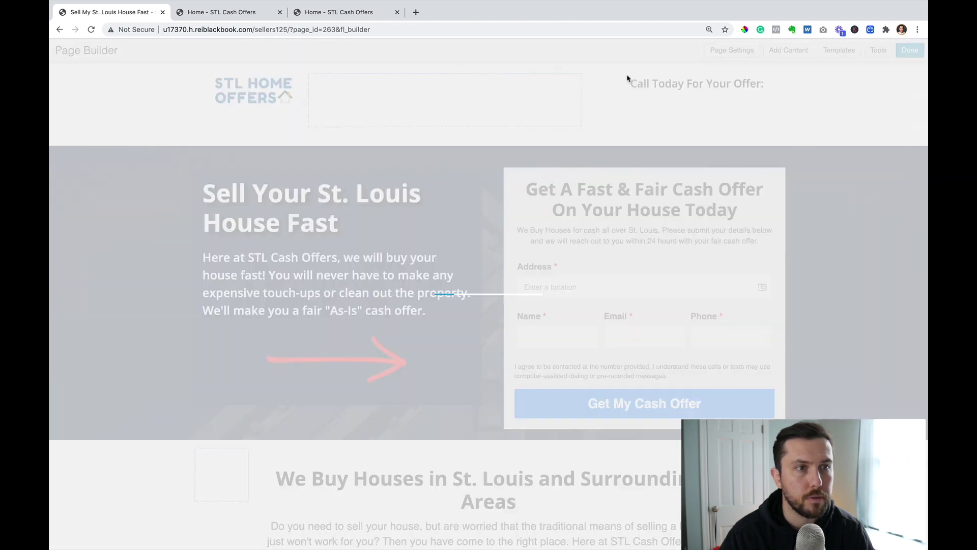
{"action": "left_click", "coordinate": [699, 123]}
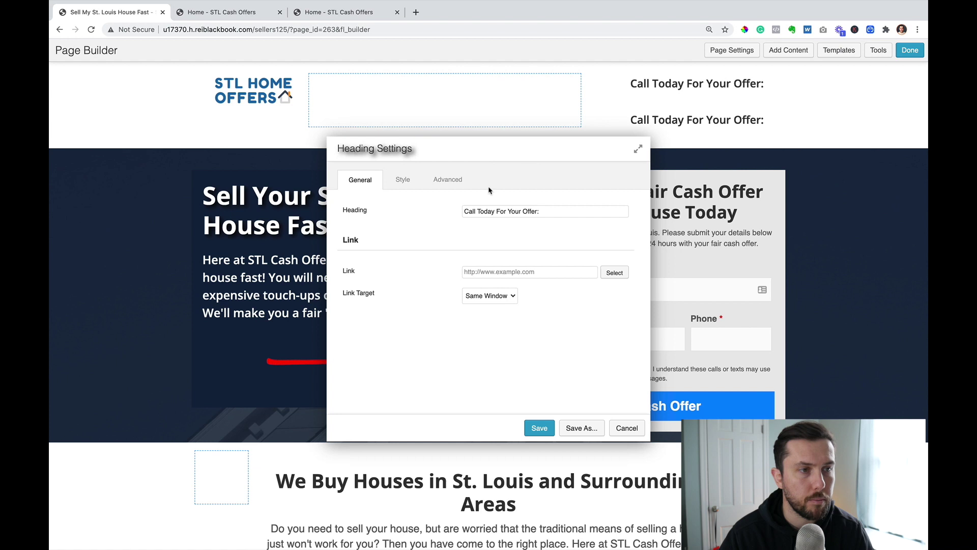
{"action": "triple_click", "coordinate": [510, 214]}
{"action": "left_click", "coordinate": [509, 213]}
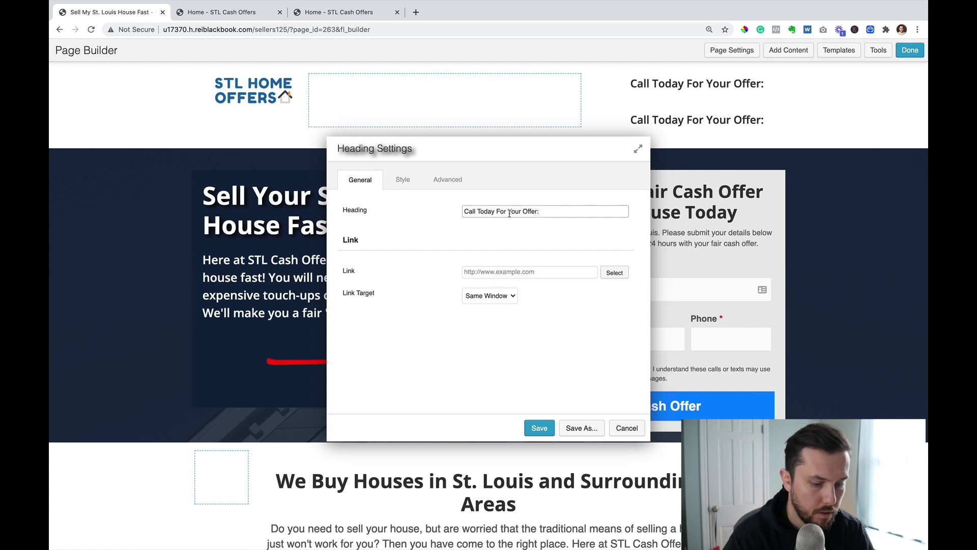
{"action": "type", "text": "[phone"}
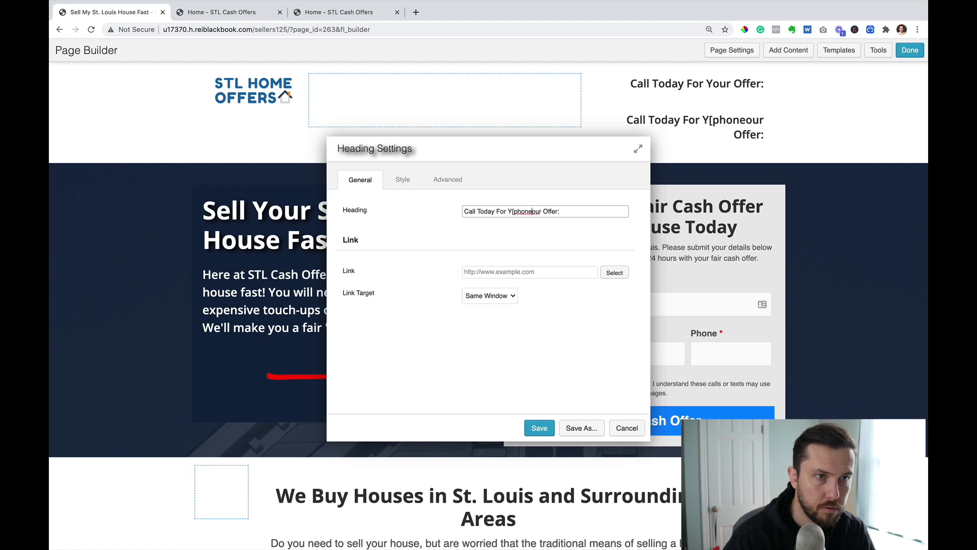
{"action": "triple_click", "coordinate": [563, 211]}
{"action": "key", "text": "BackSpace"}
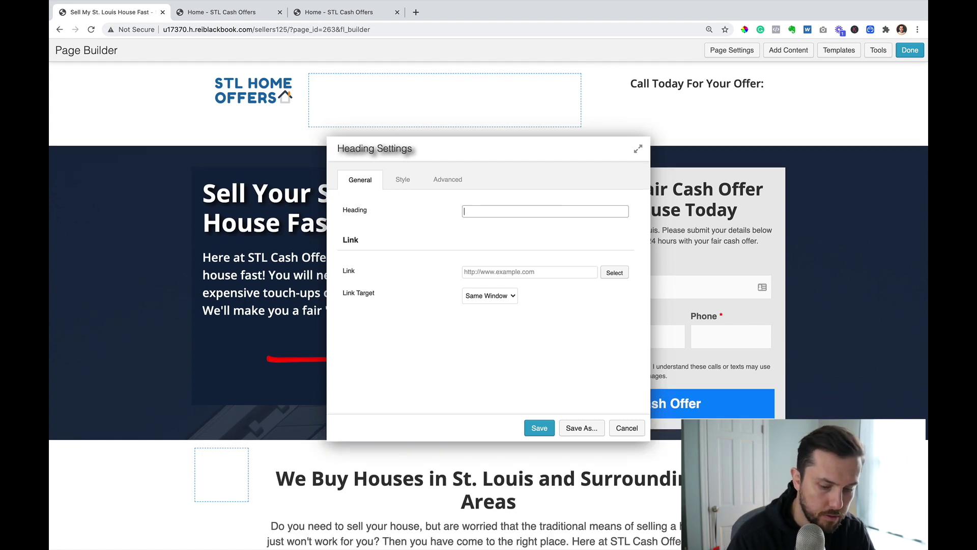
{"action": "type", "text": "[phone"}
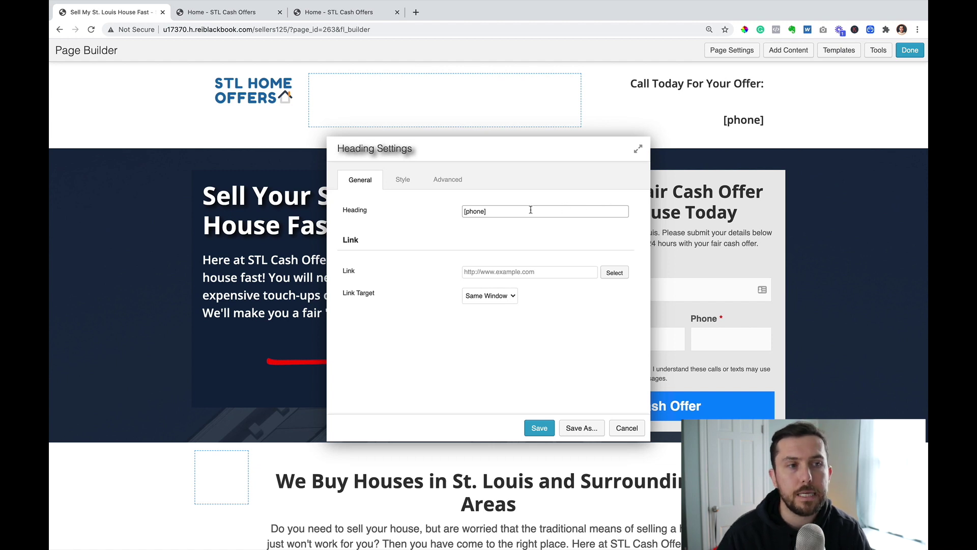
{"action": "left_click_drag", "start_coordinate": [500, 212], "coordinate": [424, 212]}
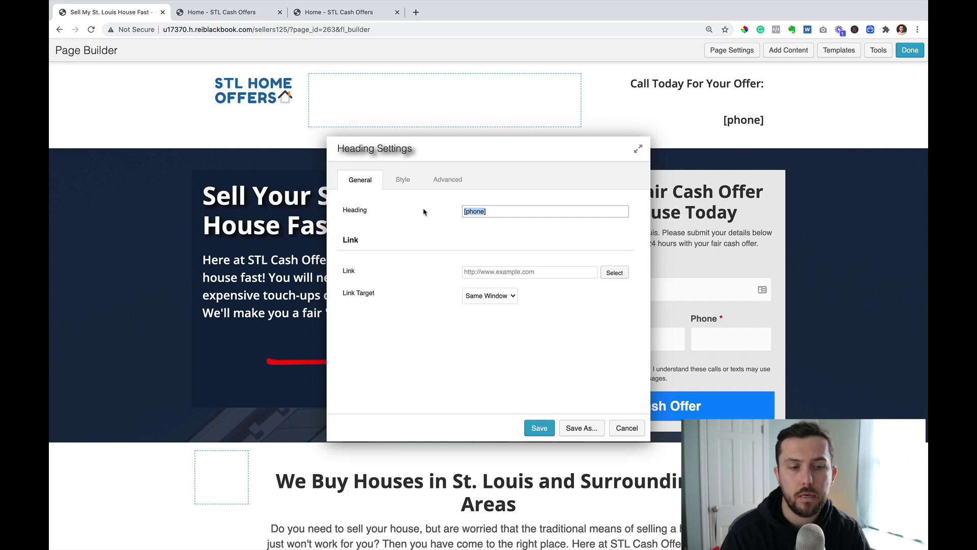
{"action": "key", "text": "BackSpace"}
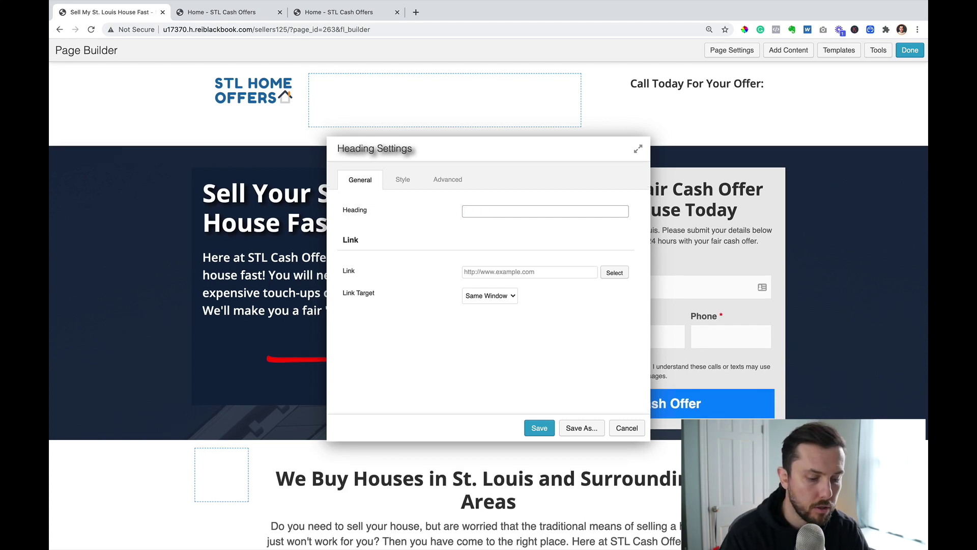
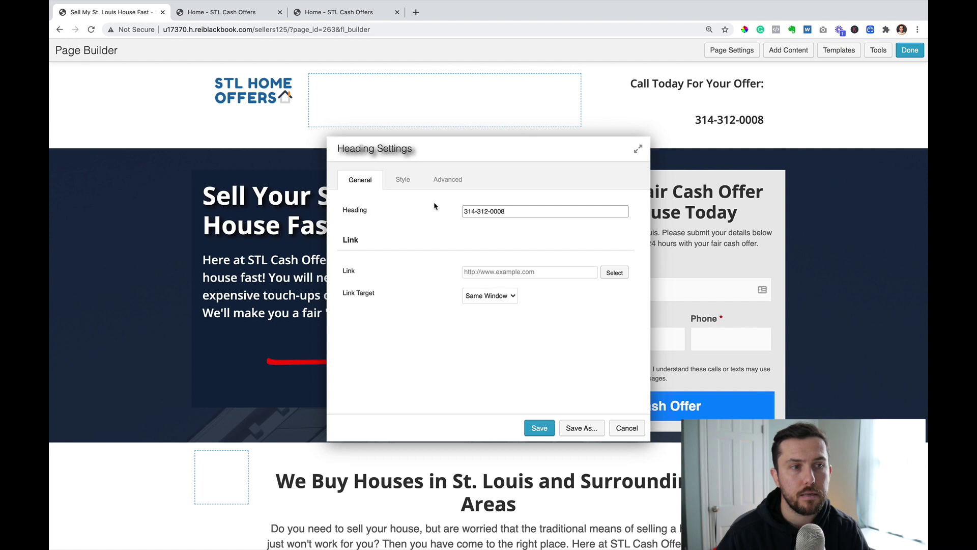
- Enter a tel: link to the business phone number in the heading's Link field
{"action": "left_click", "coordinate": [486, 272]}
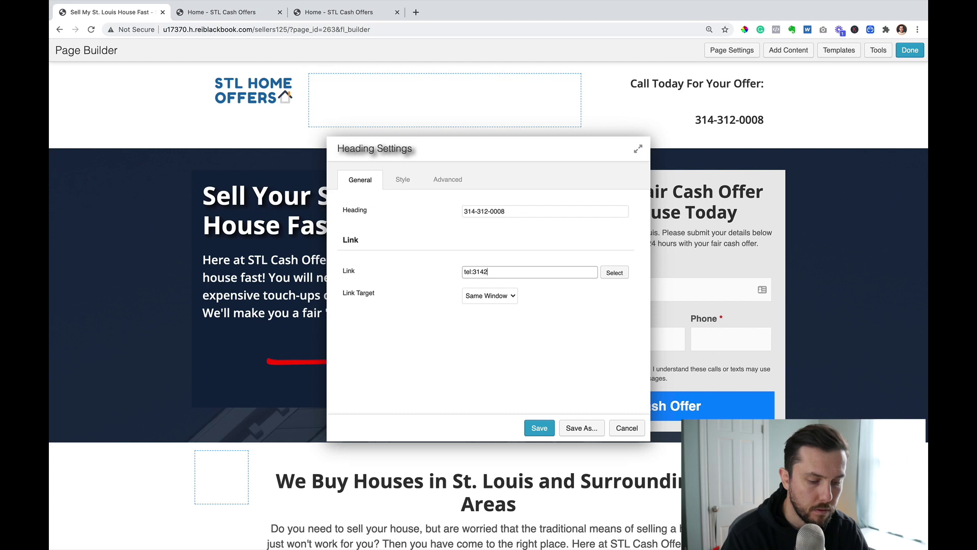
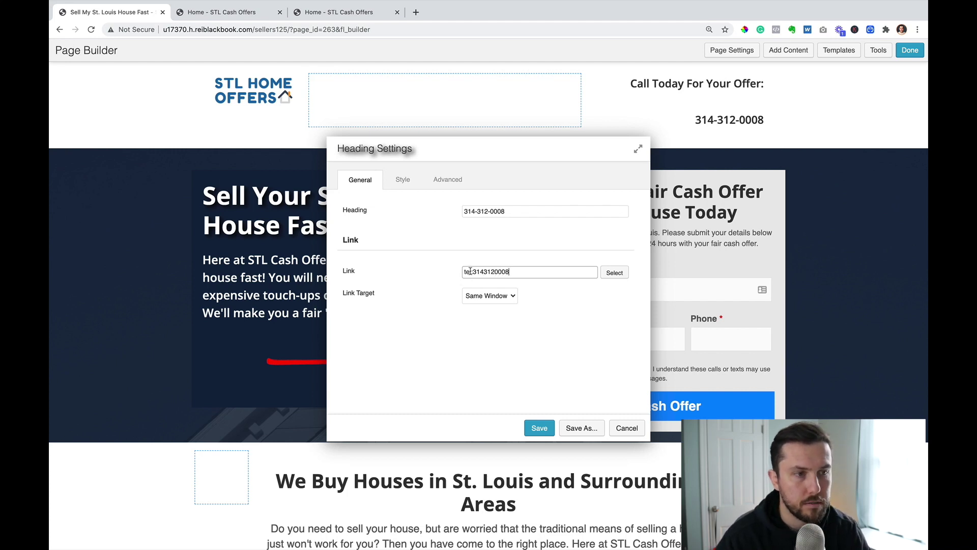
{"action": "left_click_drag", "start_coordinate": [472, 271], "coordinate": [525, 272]}
{"action": "left_click", "coordinate": [526, 273]}
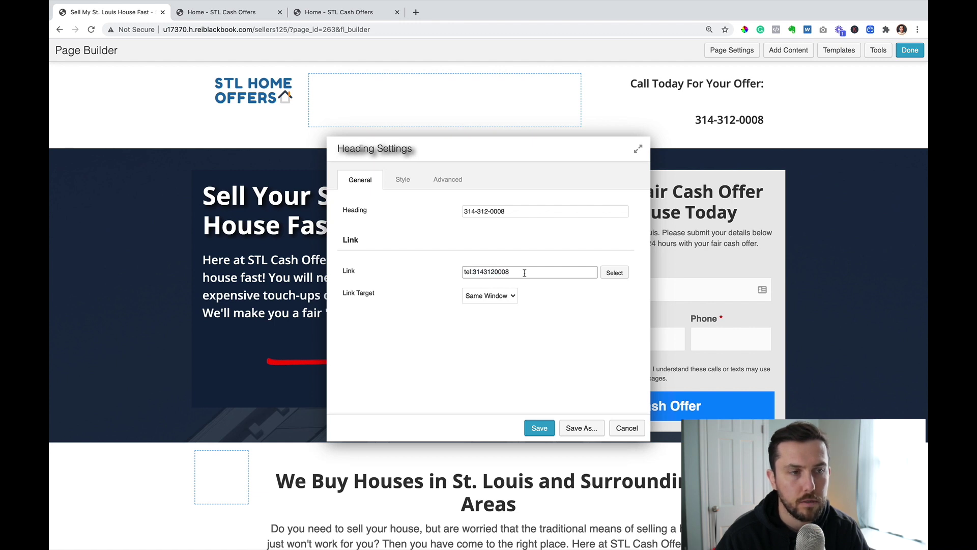
- Set the phone heading's top margin to -10 px and save
{"action": "left_click", "coordinate": [447, 179]}
{"action": "left_click", "coordinate": [473, 241]}
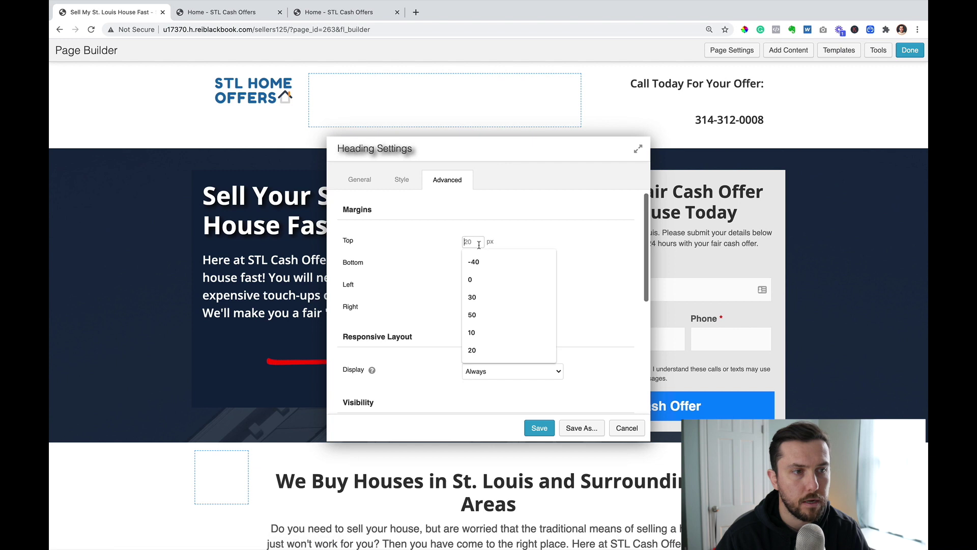
{"action": "type", "text": "-30"}
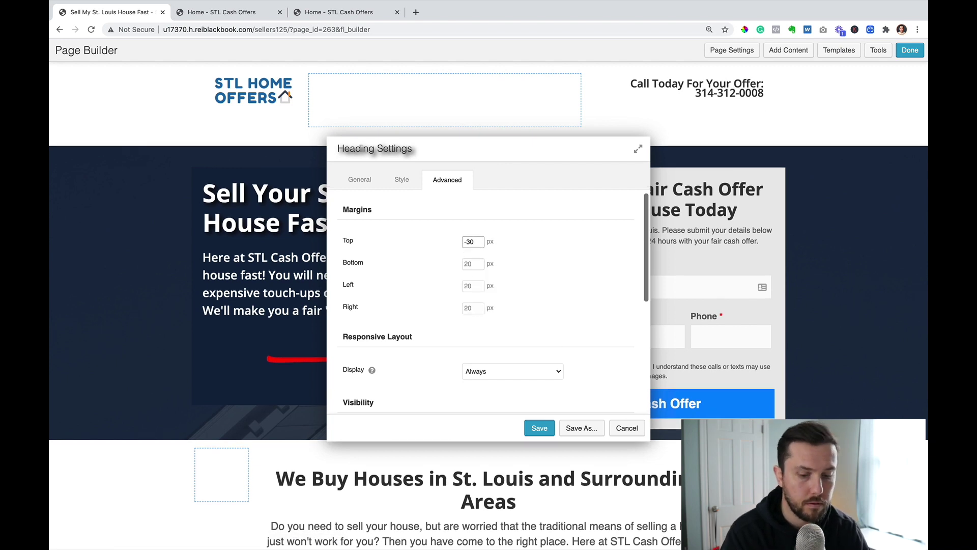
{"action": "key", "text": "BackSpace"}
{"action": "key", "text": "BackSpace"}
{"action": "type", "text": "20"}
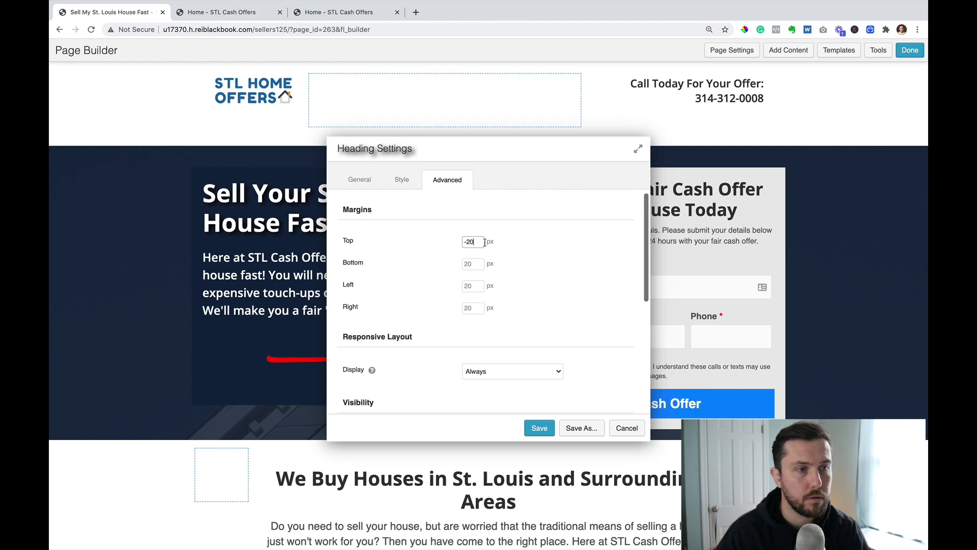
{"action": "key", "text": "BackSpace"}
{"action": "key", "text": "BackSpace"}
{"action": "type", "text": "10"}
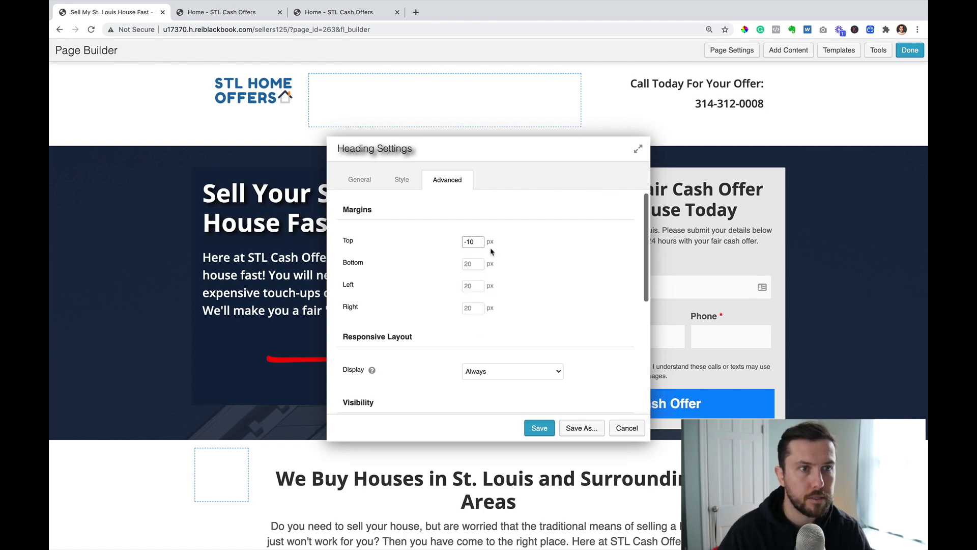
{"action": "left_click", "coordinate": [539, 429]}
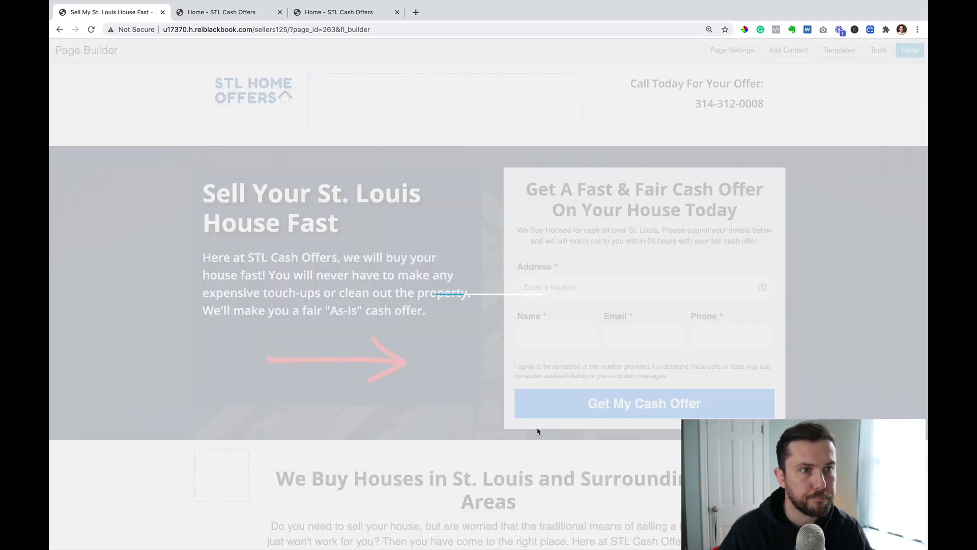
- Color the phone number a brightened blue from the dark blue preset and save
{"action": "left_click", "coordinate": [729, 110]}
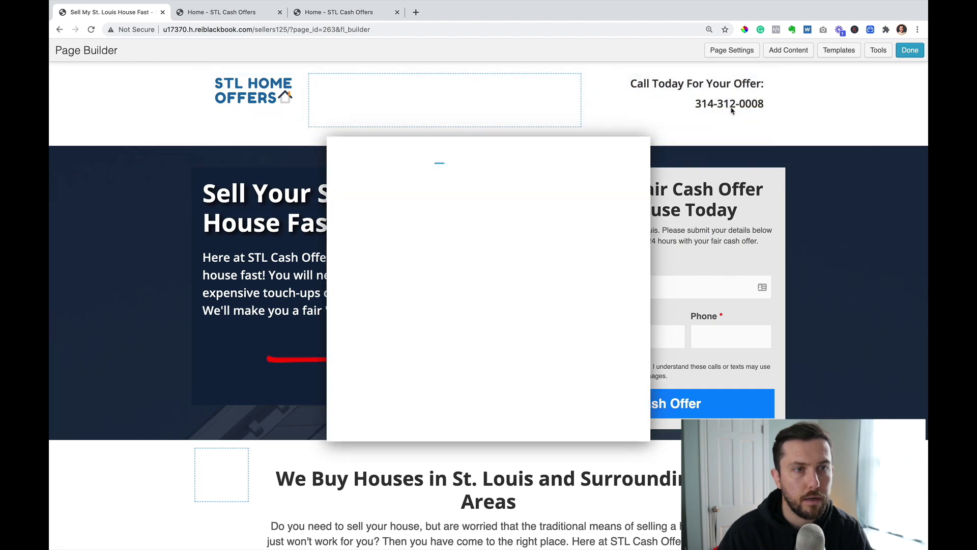
{"action": "left_click", "coordinate": [404, 181]}
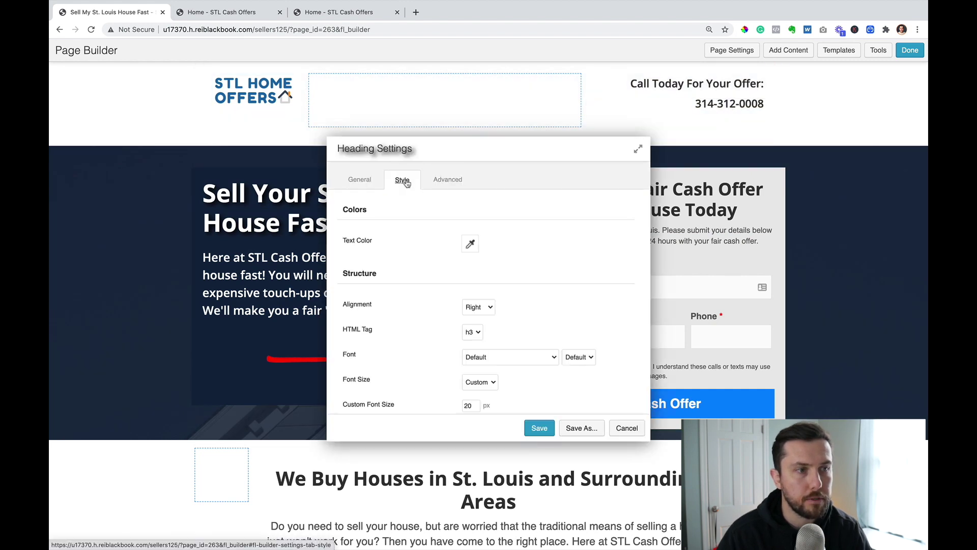
{"action": "left_click", "coordinate": [469, 243]}
{"action": "left_click", "coordinate": [517, 401]}
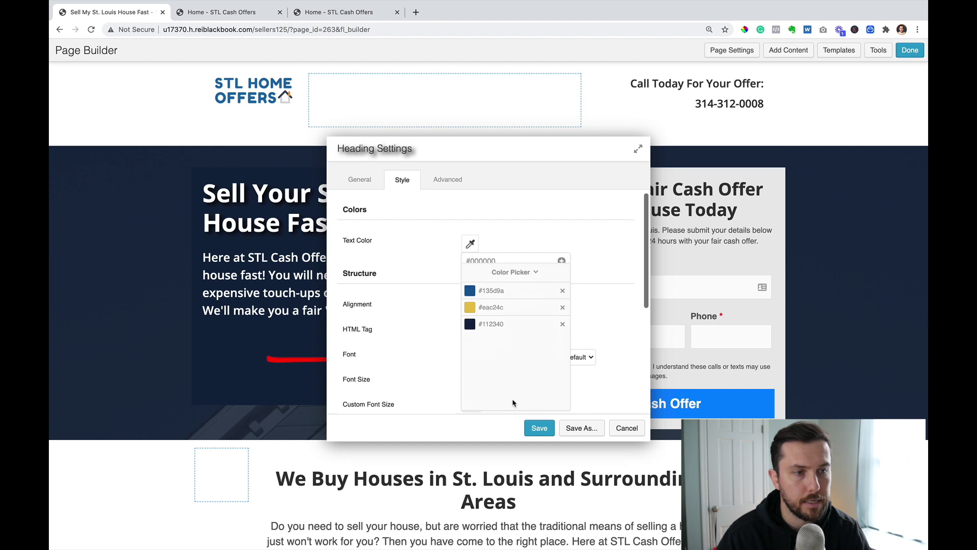
{"action": "left_click", "coordinate": [503, 280]}
{"action": "left_click_drag", "start_coordinate": [545, 341], "coordinate": [562, 317]}
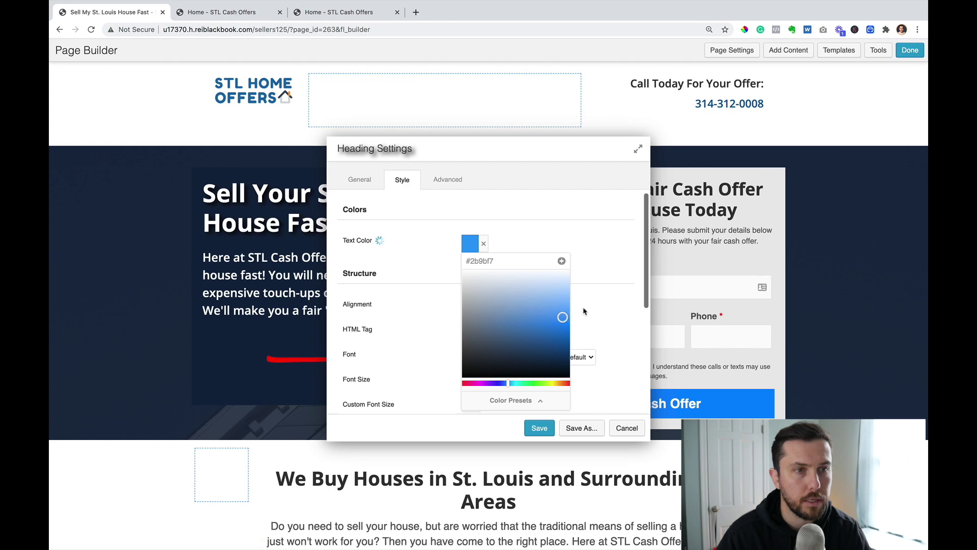
{"action": "left_click", "coordinate": [584, 311]}
{"action": "left_click", "coordinate": [544, 428]}
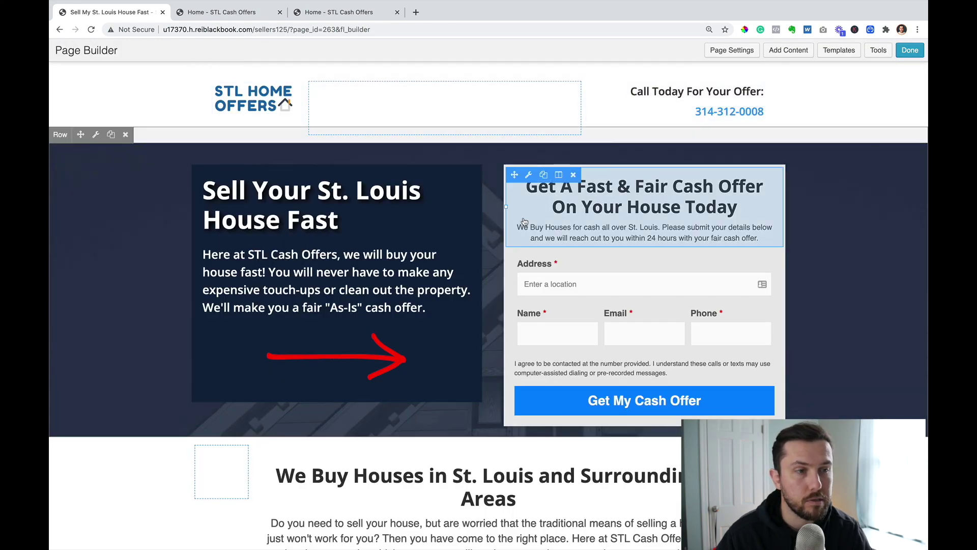
{"action": "left_click", "coordinate": [910, 50]}
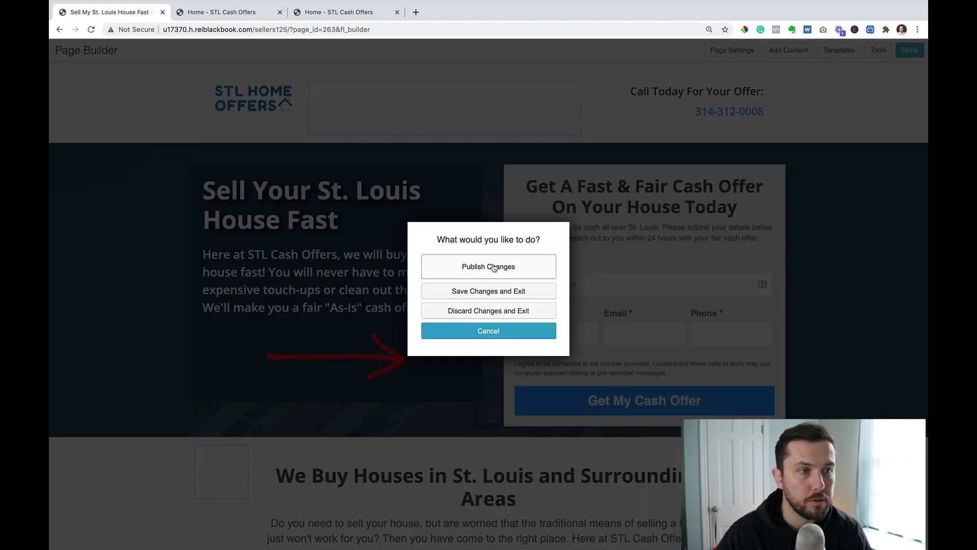
- Publish the landing page changes and scroll through the published page
{"action": "left_click", "coordinate": [493, 266]}
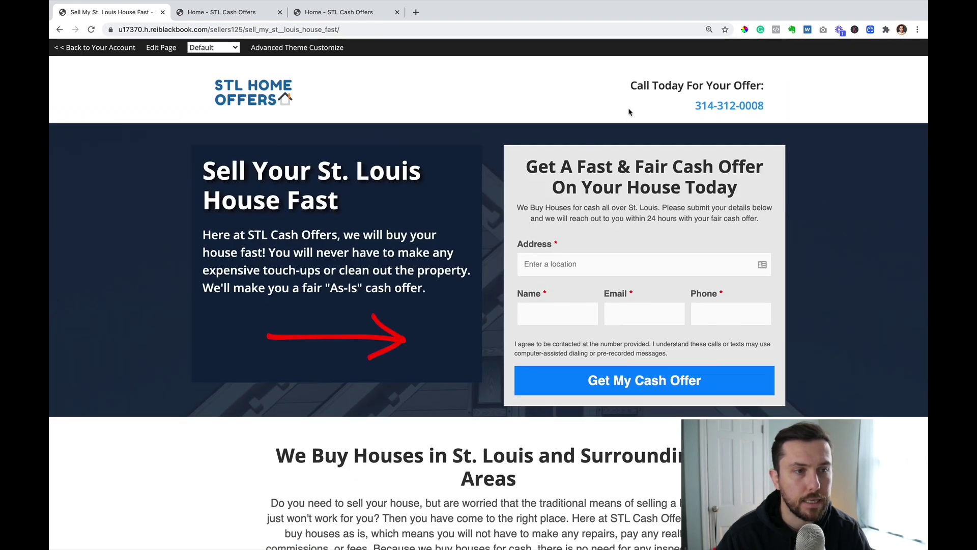
{"action": "scroll", "coordinate": [486, 254], "scroll_direction": "down", "scroll_amount": 2}
{"action": "scroll", "coordinate": [486, 254], "scroll_direction": "up", "scroll_amount": 2}
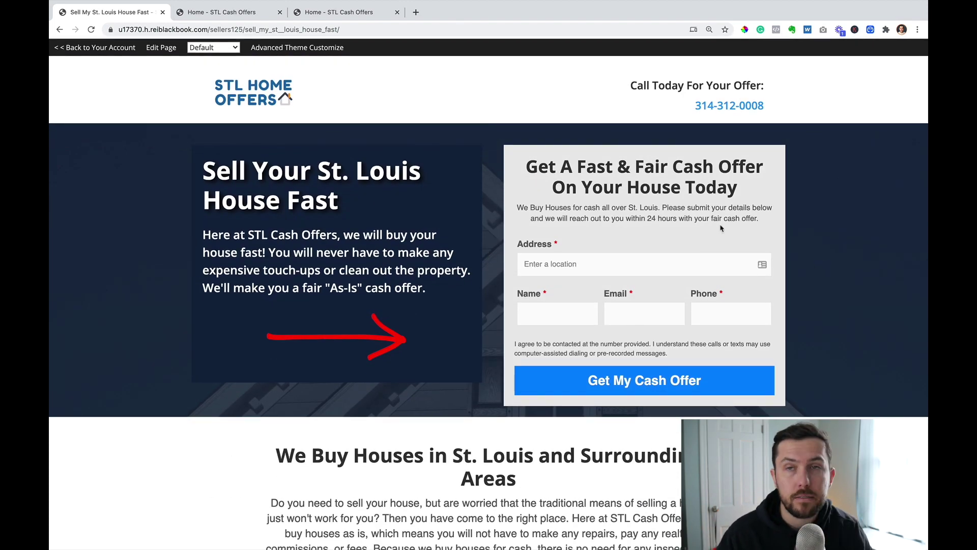
- Check the published page's full web address, then return to the Sellers Site Control Panel
{"action": "left_click_drag", "start_coordinate": [353, 29], "coordinate": [246, 31]}
{"action": "left_click", "coordinate": [246, 31]}
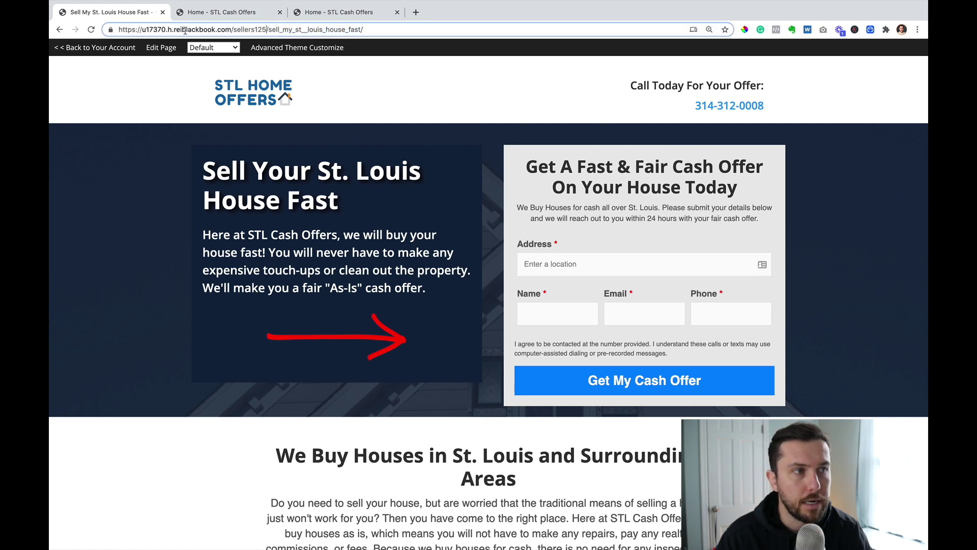
{"action": "left_click_drag", "start_coordinate": [120, 30], "coordinate": [376, 39]}
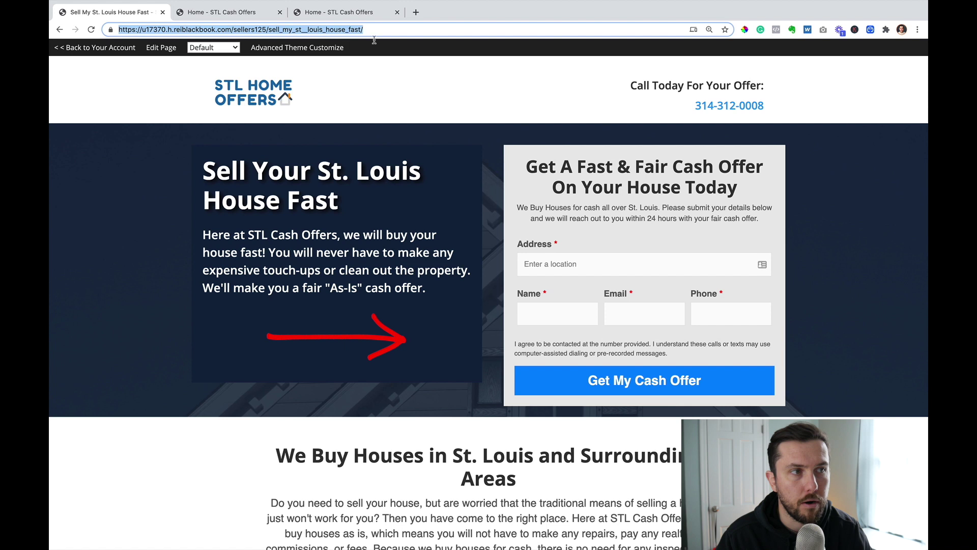
{"action": "left_click", "coordinate": [375, 30]}
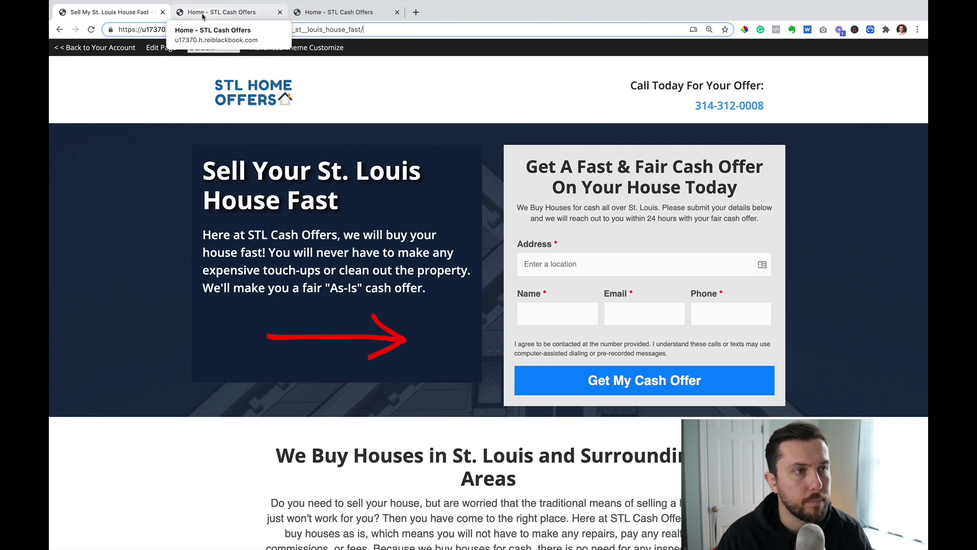
{"action": "left_click", "coordinate": [98, 47]}
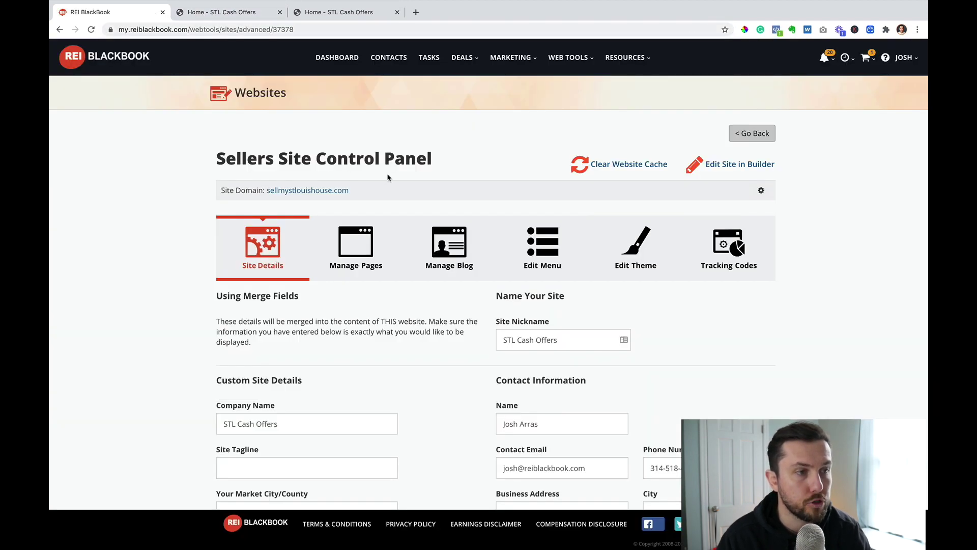
- Show the site's page list and open Sell My St. Louis House Fast in the WordPress editor
{"action": "left_click", "coordinate": [357, 241]}
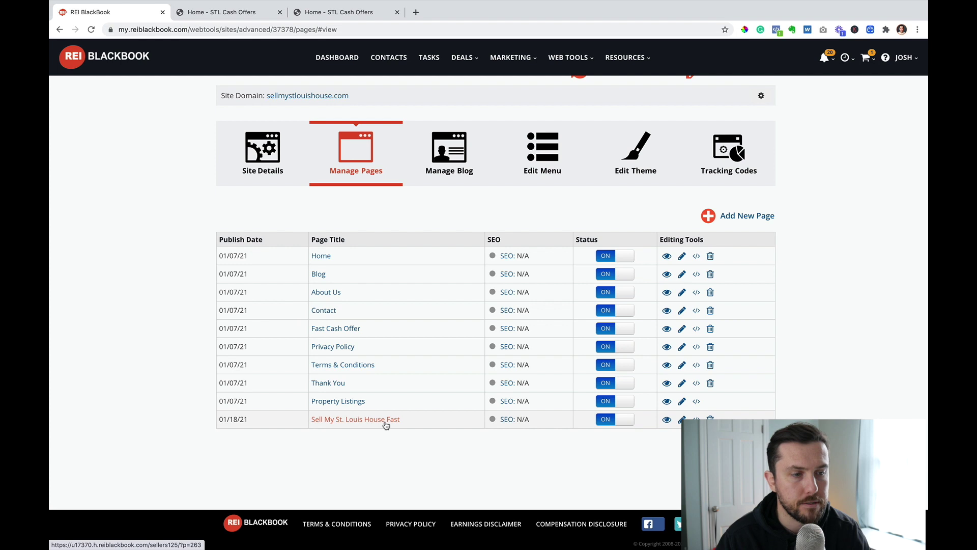
{"action": "left_click", "coordinate": [509, 423]}
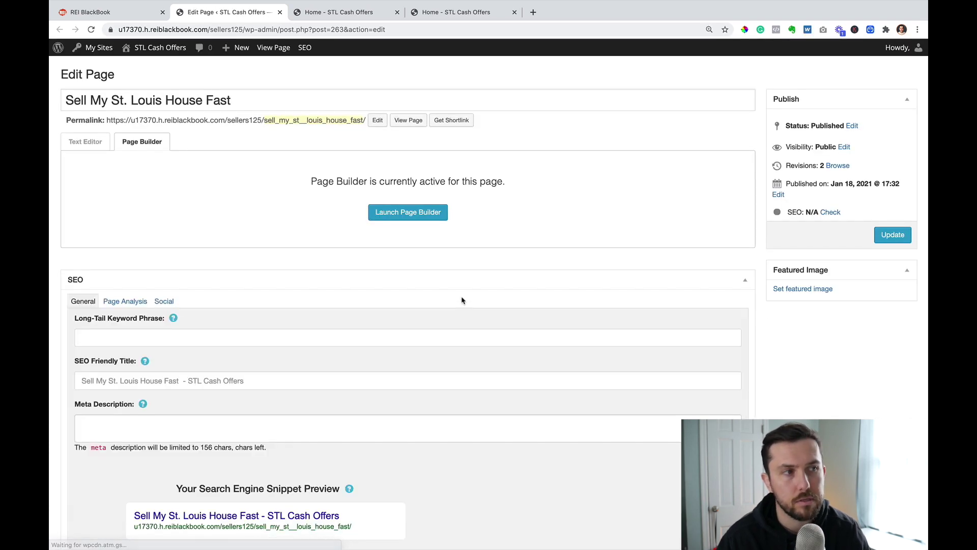
- Change the page's permalink slug to 'sell-now' and update the page
{"action": "left_click", "coordinate": [378, 120]}
{"action": "double_click", "coordinate": [364, 122]}
{"action": "type", "text": "sell-now"}
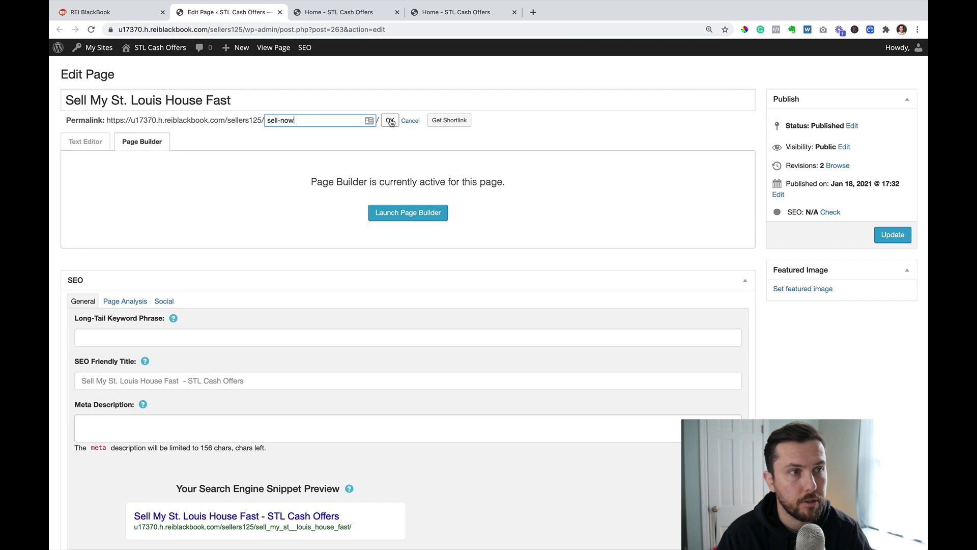
{"action": "left_click", "coordinate": [391, 122]}
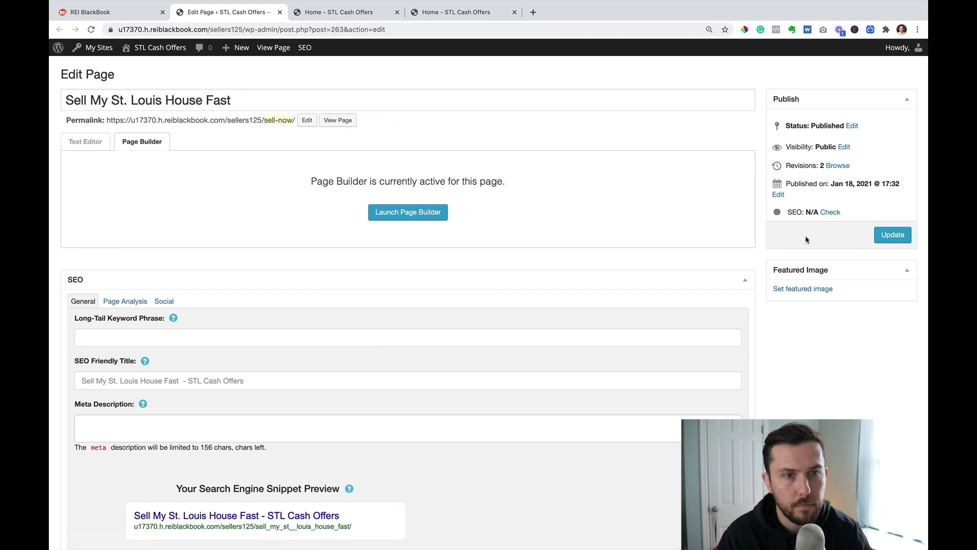
{"action": "left_click", "coordinate": [894, 237]}
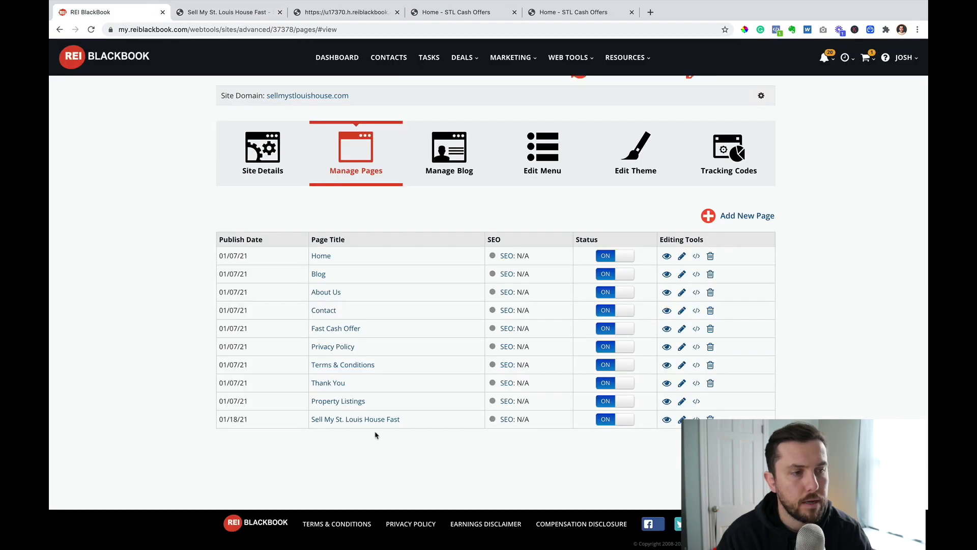
- Open Sell My St. Louis House Fast from the page list and check its sell-now web address
{"action": "left_click_drag", "start_coordinate": [400, 419], "coordinate": [371, 427]}
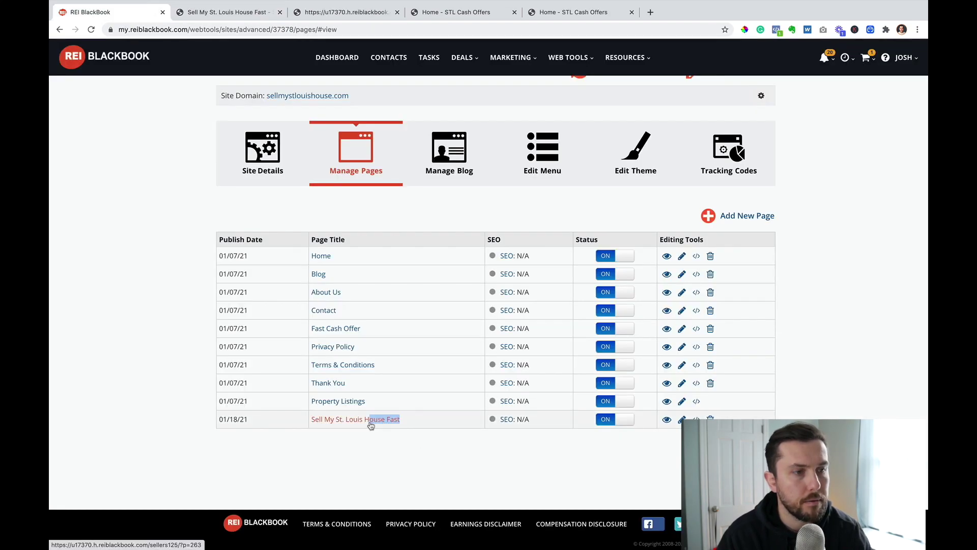
{"action": "left_click", "coordinate": [356, 422]}
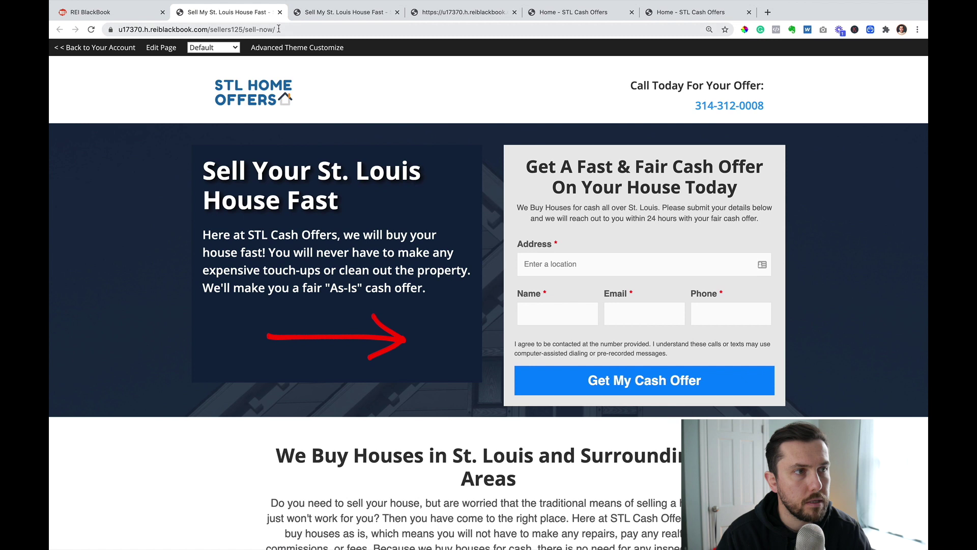
{"action": "left_click_drag", "start_coordinate": [278, 29], "coordinate": [247, 28]}
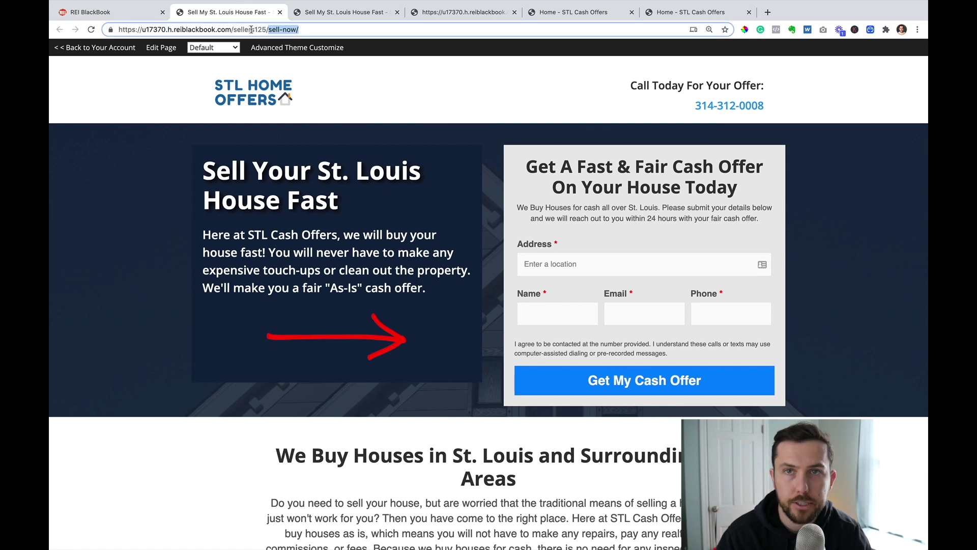
{"action": "left_click", "coordinate": [278, 30]}
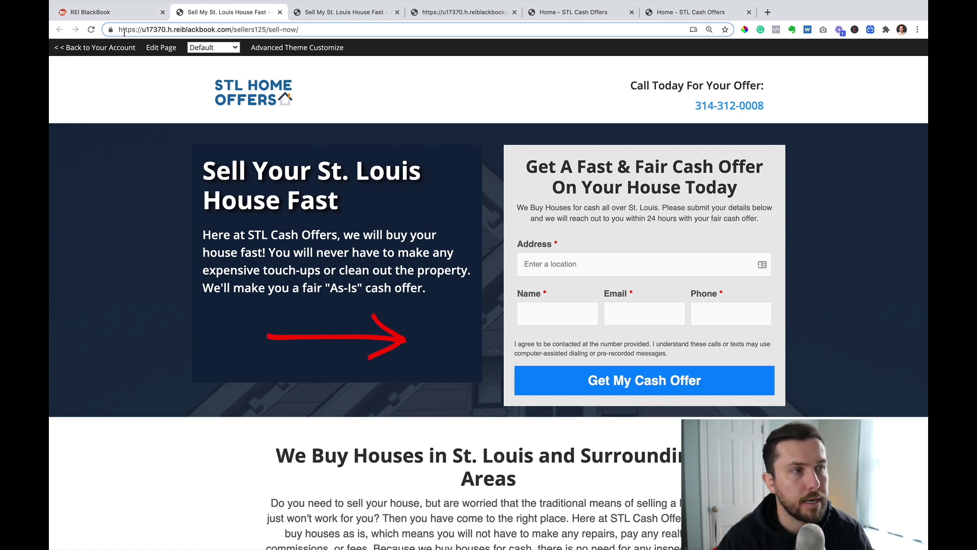
{"action": "left_click_drag", "start_coordinate": [120, 30], "coordinate": [288, 32]}
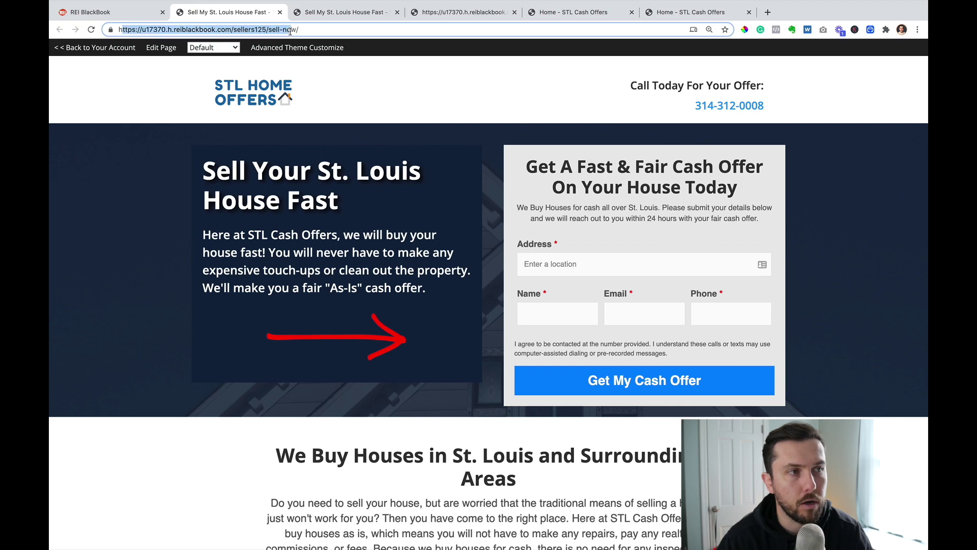
{"action": "left_click", "coordinate": [290, 32]}
{"action": "left_click", "coordinate": [116, 12]}
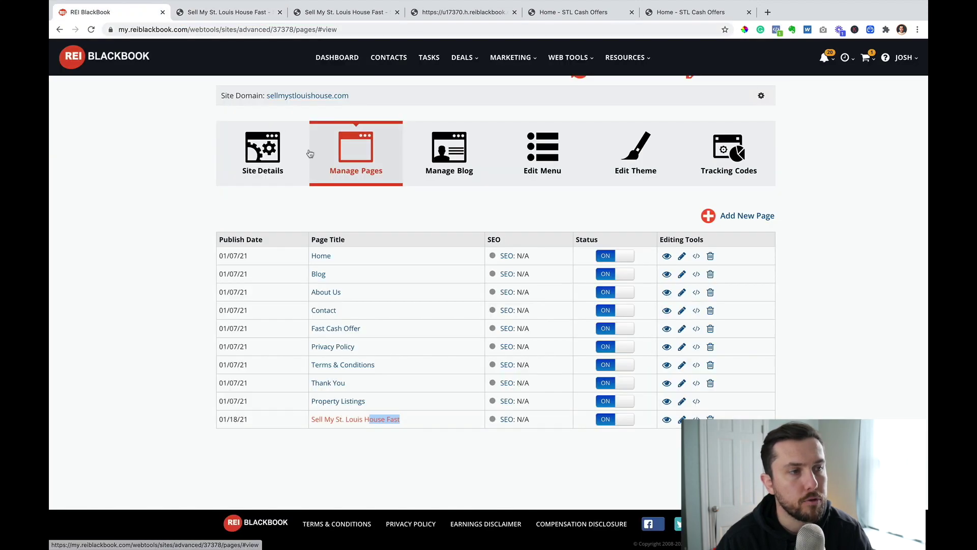
- Load sellmystlouishouse.com/sell-now/ and scroll through the logo-and-phone header and cash offer form
{"action": "left_click", "coordinate": [317, 98]}
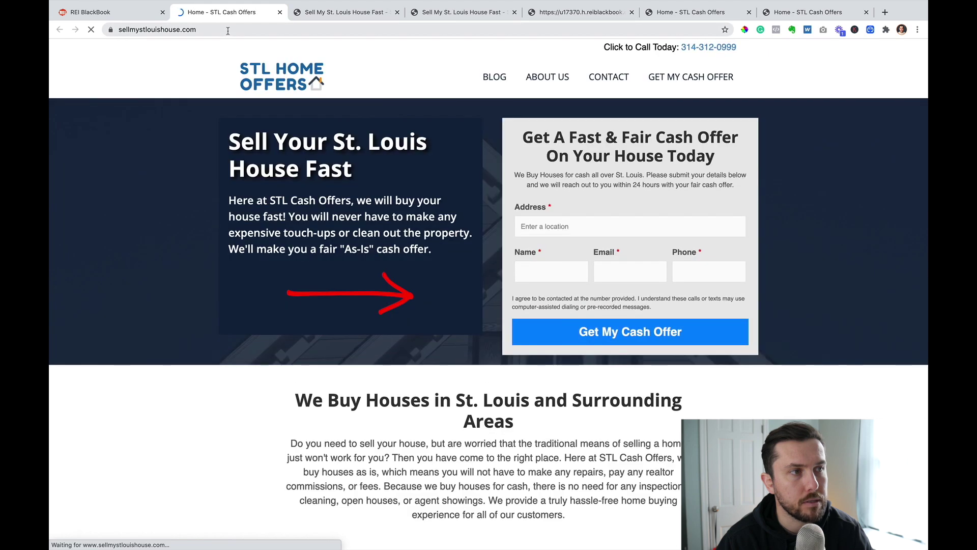
{"action": "left_click", "coordinate": [234, 31]}
{"action": "type", "text": "/"}
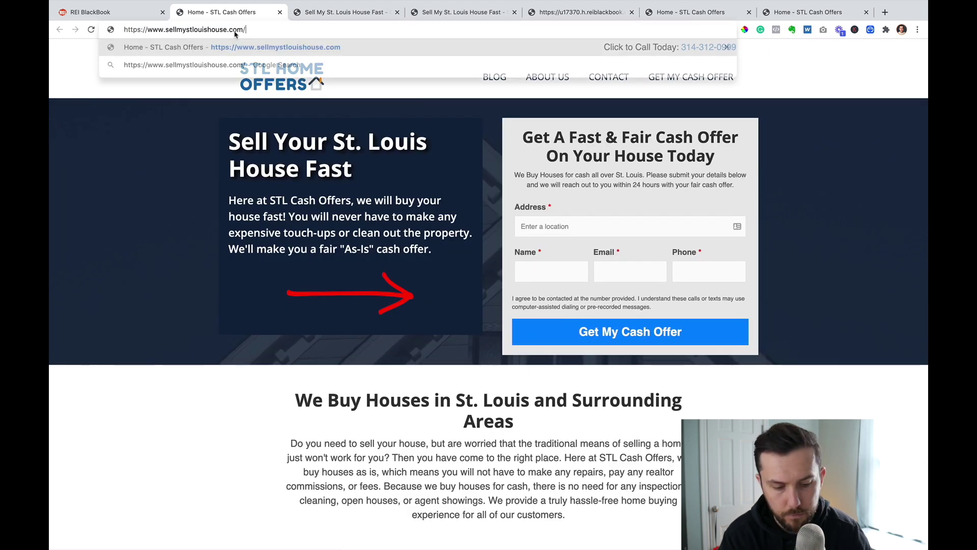
{"action": "type", "text": "sell-now/"}
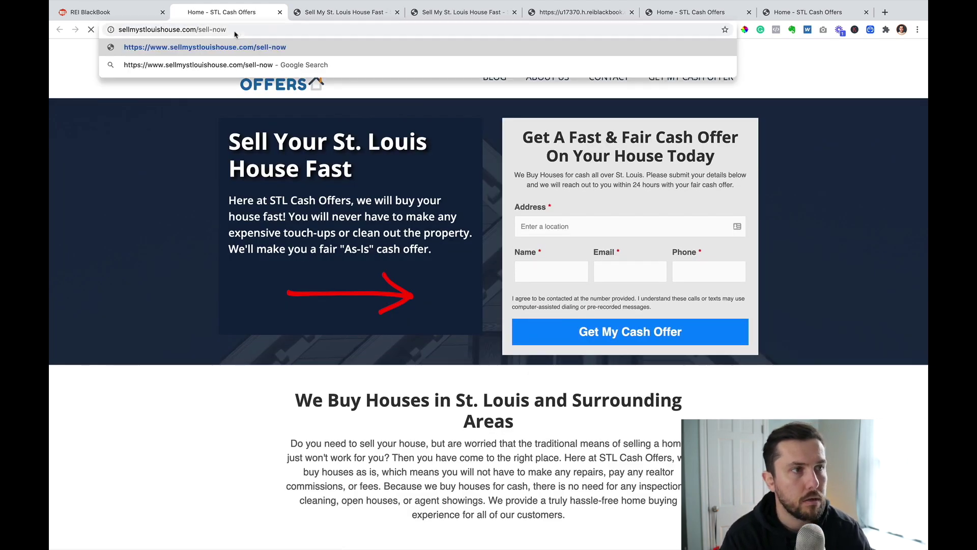
{"action": "key", "text": "Return"}
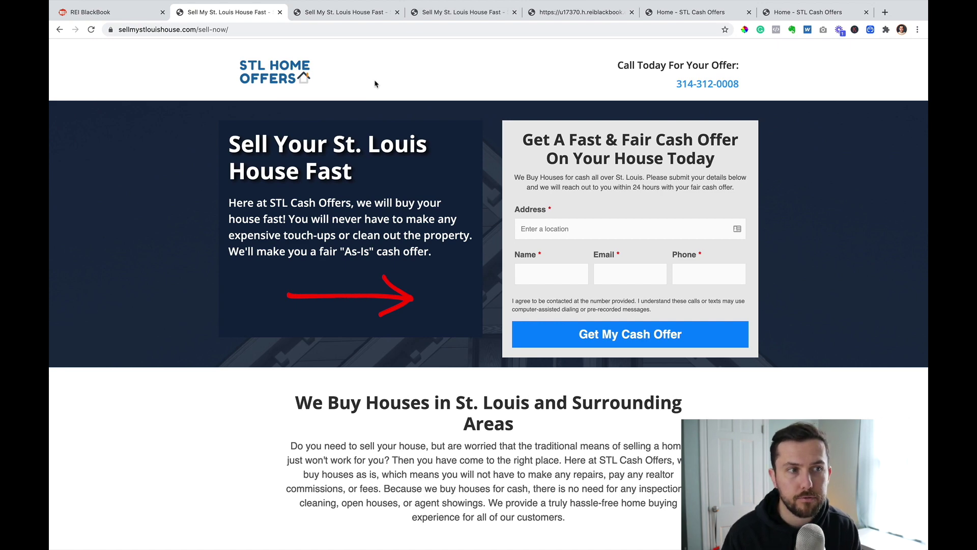
{"action": "scroll", "coordinate": [468, 170], "scroll_direction": "down", "scroll_amount": 3}
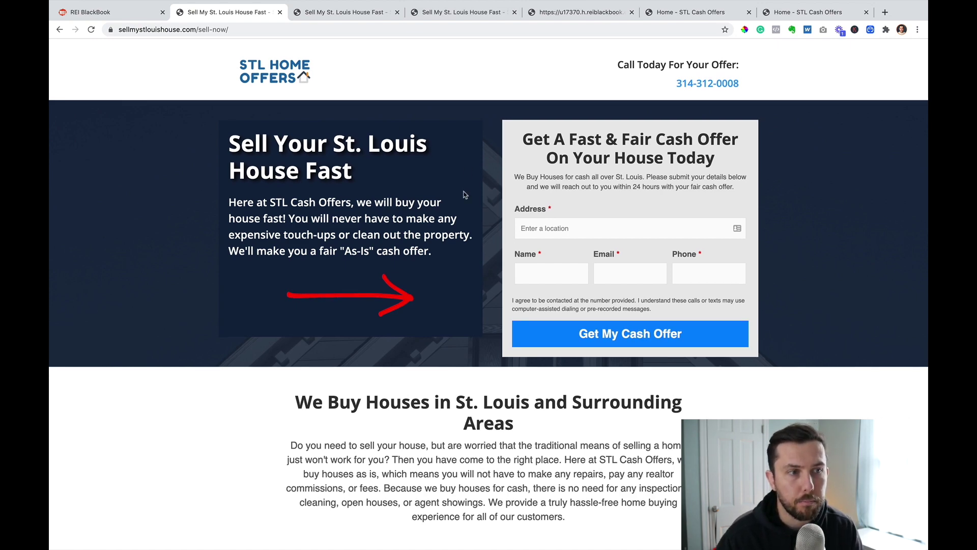
{"action": "scroll", "coordinate": [509, 263], "scroll_direction": "down", "scroll_amount": 3}
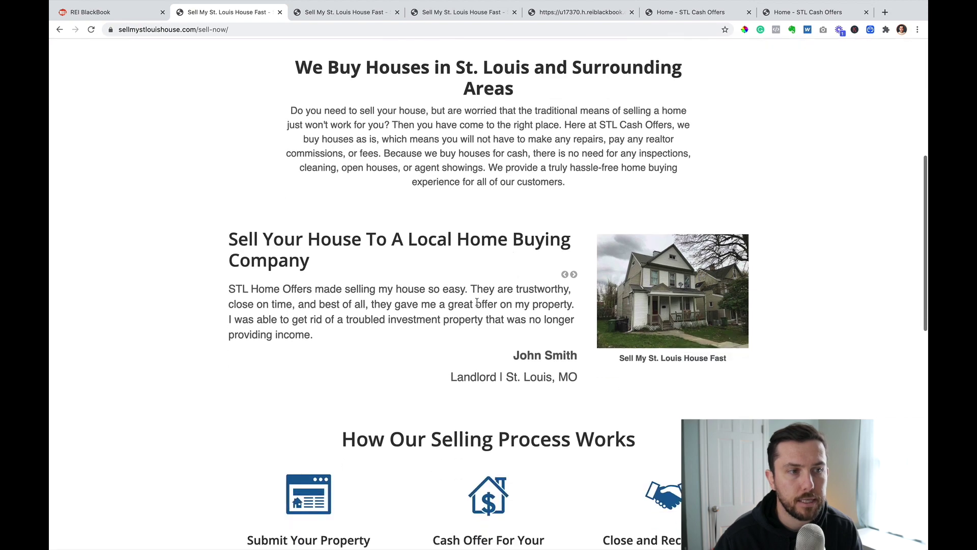
{"action": "scroll", "coordinate": [489, 304], "scroll_direction": "up", "scroll_amount": 2}
{"action": "scroll", "coordinate": [497, 305], "scroll_direction": "up", "scroll_amount": 4}
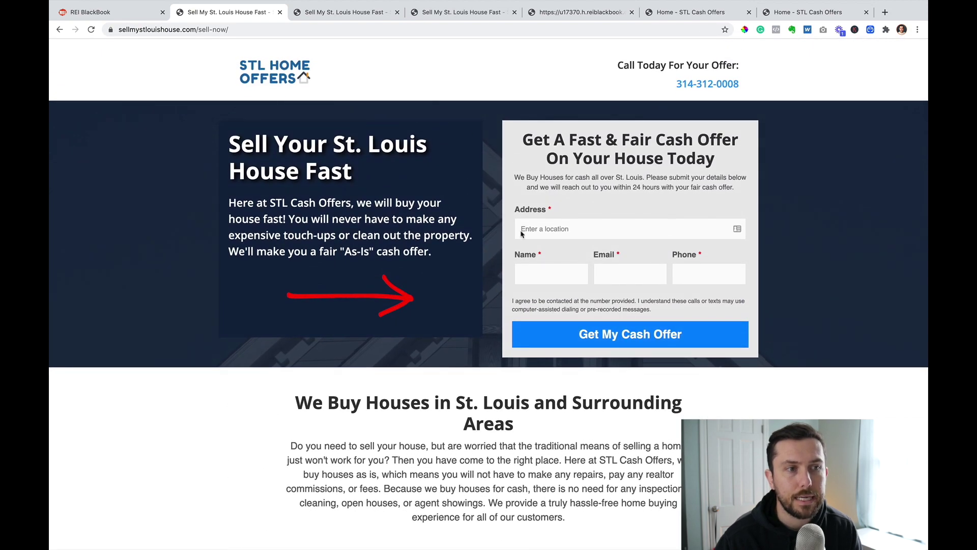